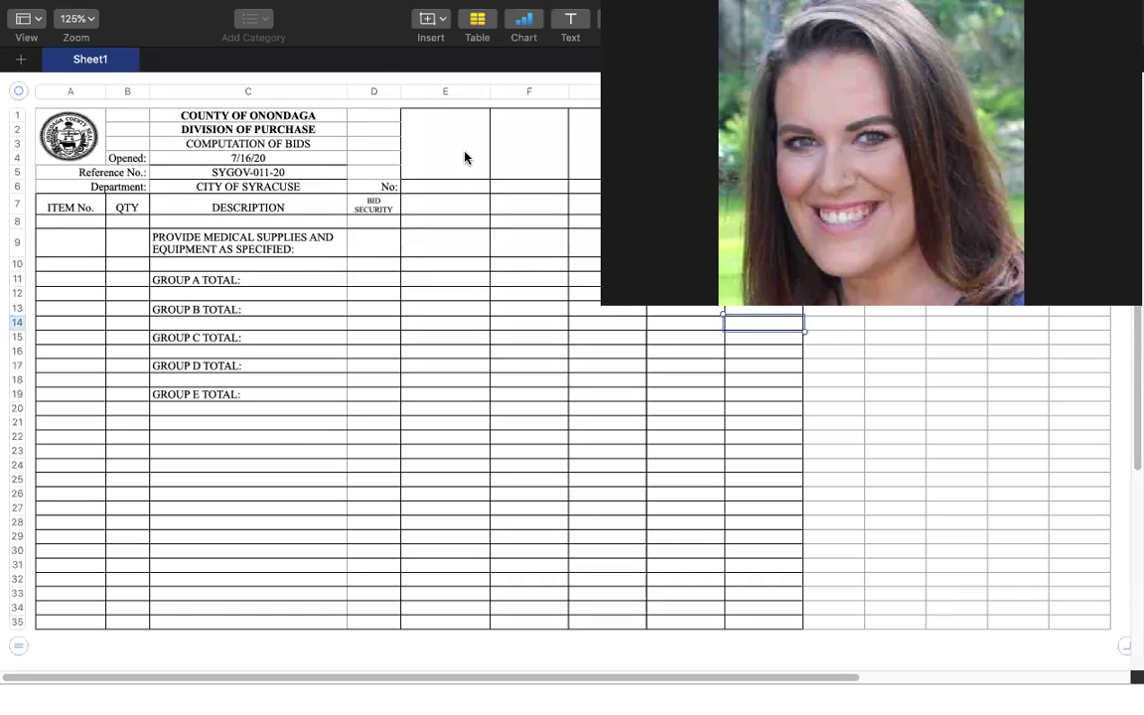
Step: Enter bid number 1 in cell E6 below the first bidder's merged header
{"action": "left_click", "coordinate": [462, 158]}
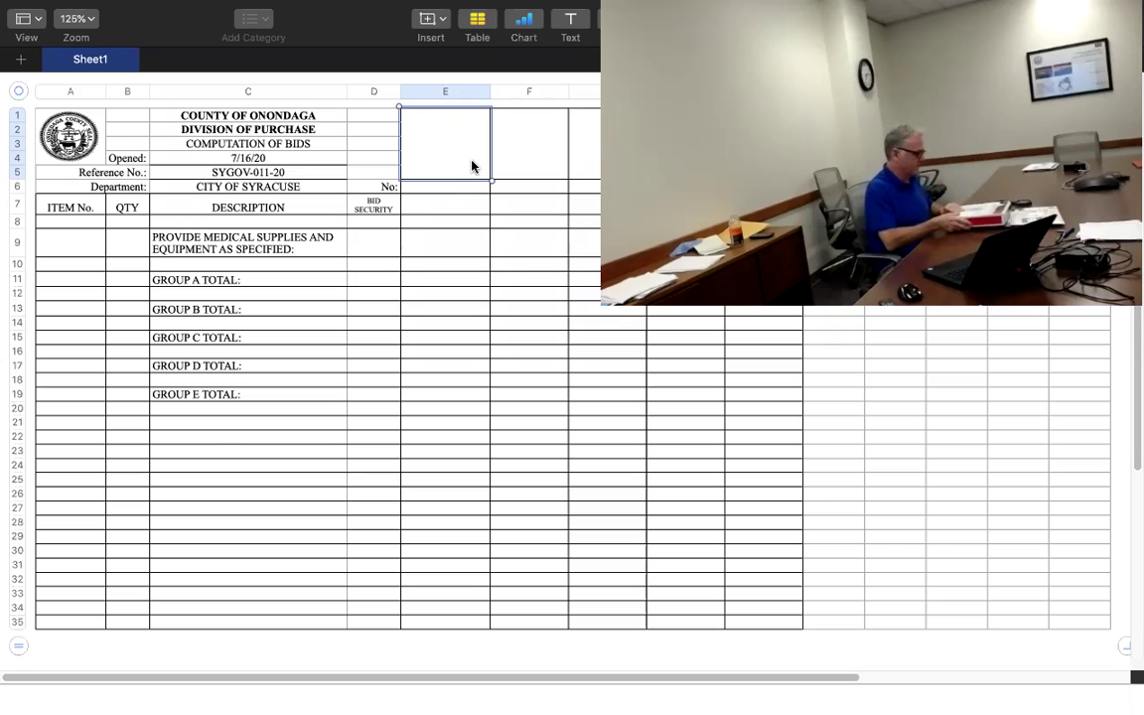
{"action": "key", "text": "Down"}
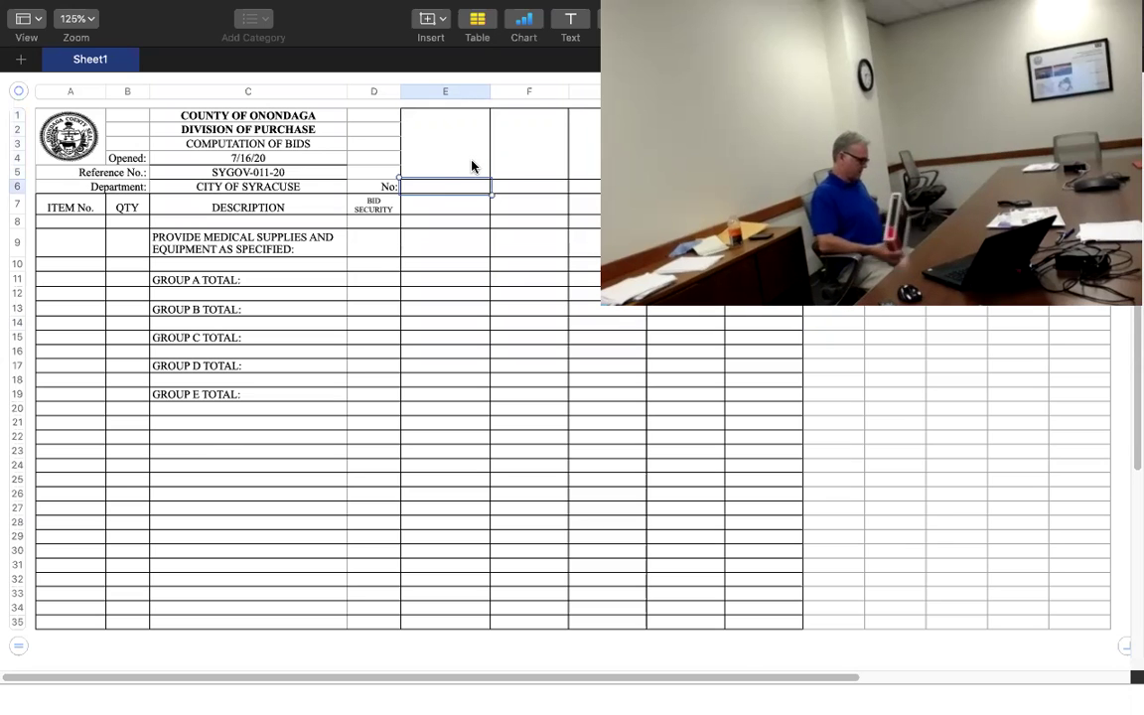
{"action": "type", "text": "1"}
{"action": "key", "text": "Up"}
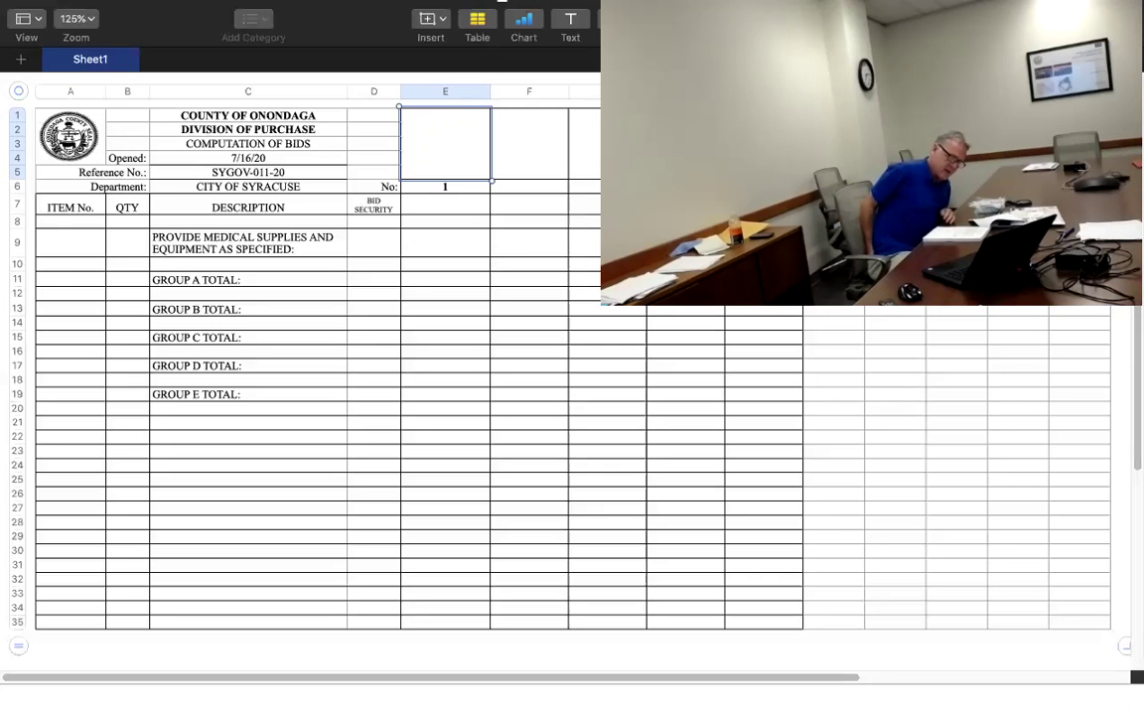
Step: Name the first bidder HENRY SCHEIN in the merged E1:E5 header
{"action": "type", "text": "HENRY"}
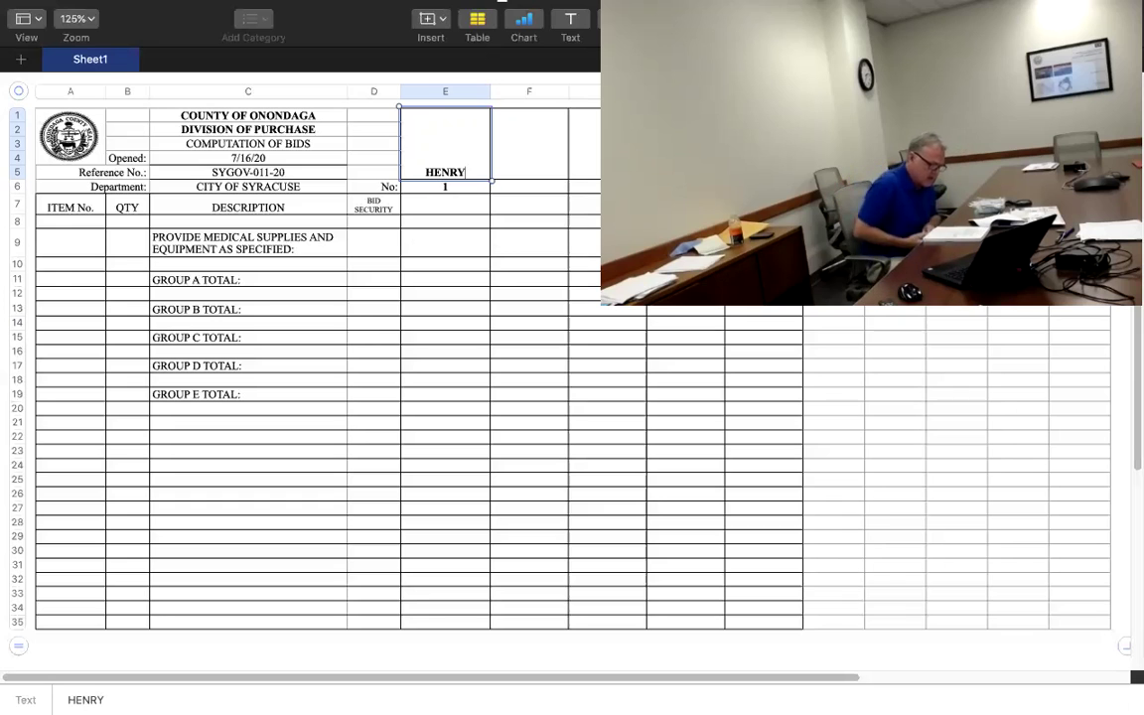
{"action": "type", "text": " SCHEIN"}
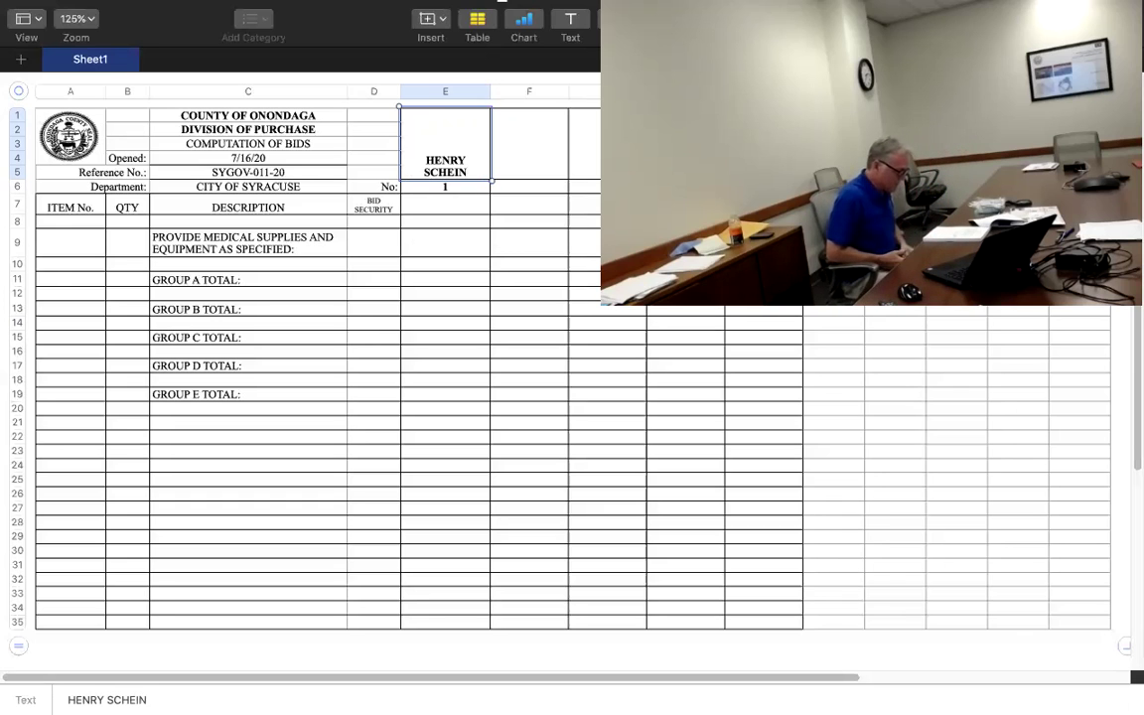
{"action": "key", "text": "Return"}
{"action": "key", "text": "Return"}
{"action": "key", "text": "Down"}
{"action": "key", "text": "Down"}
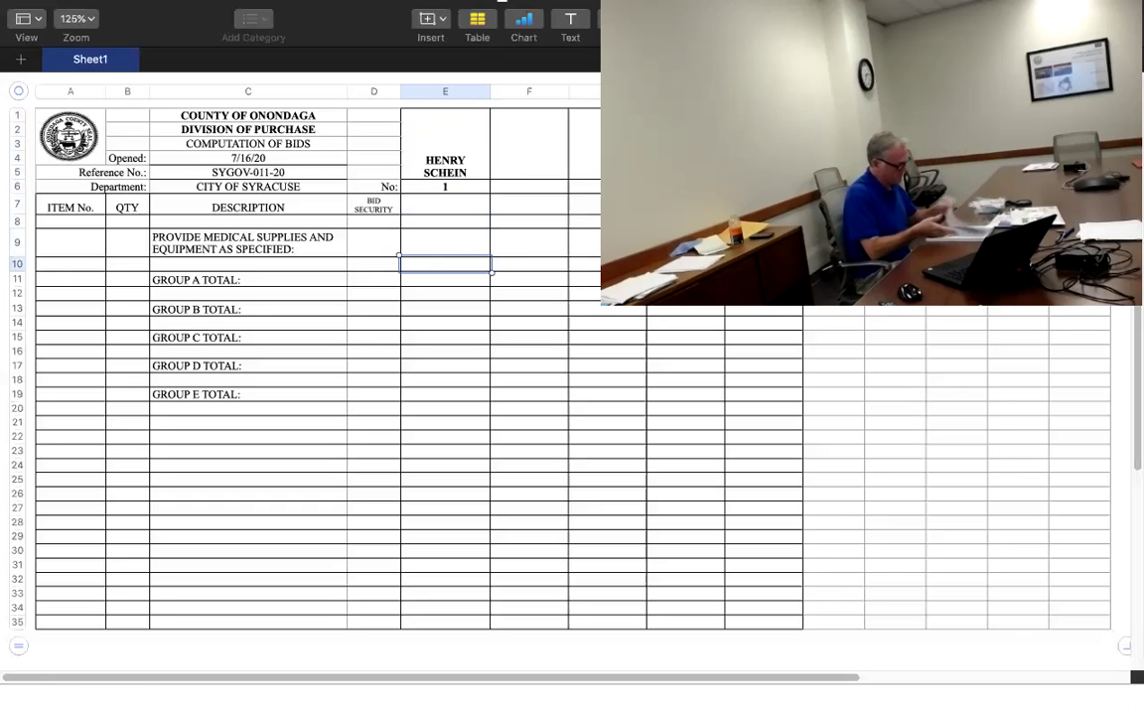
{"action": "key", "text": "Down"}
{"action": "key", "text": "Down"}
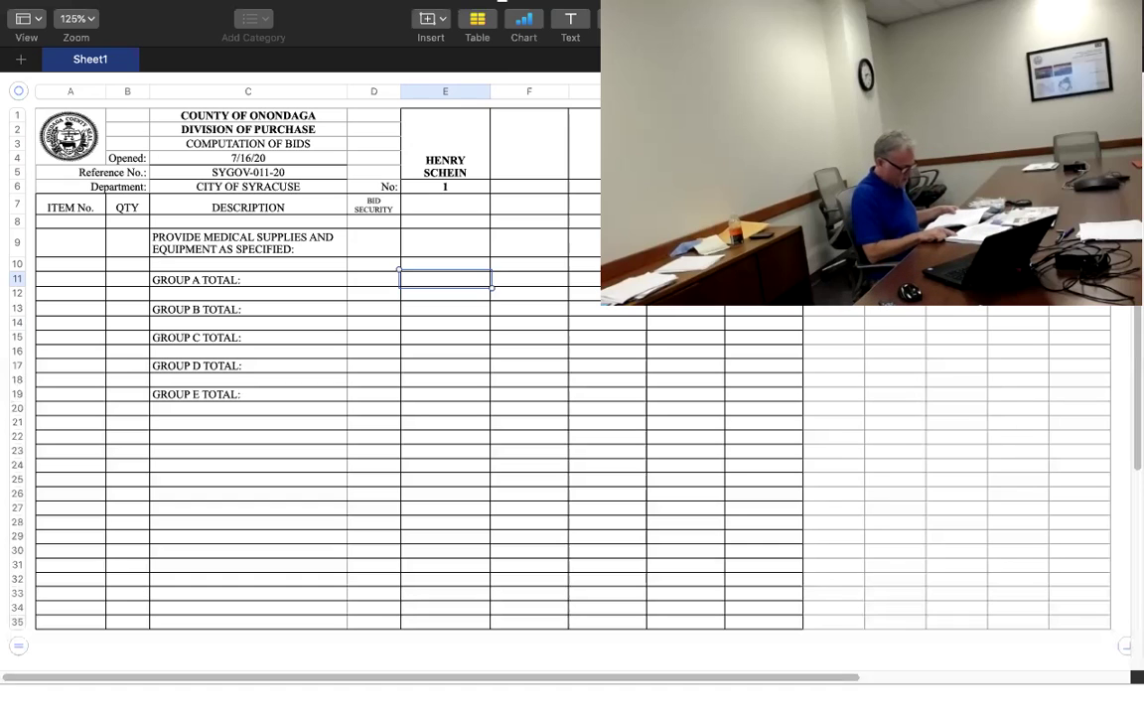
Step: Enter Henry Schein's Group A total 17,970.75 and Group B total 21524.90
{"action": "type", "text": "17"}
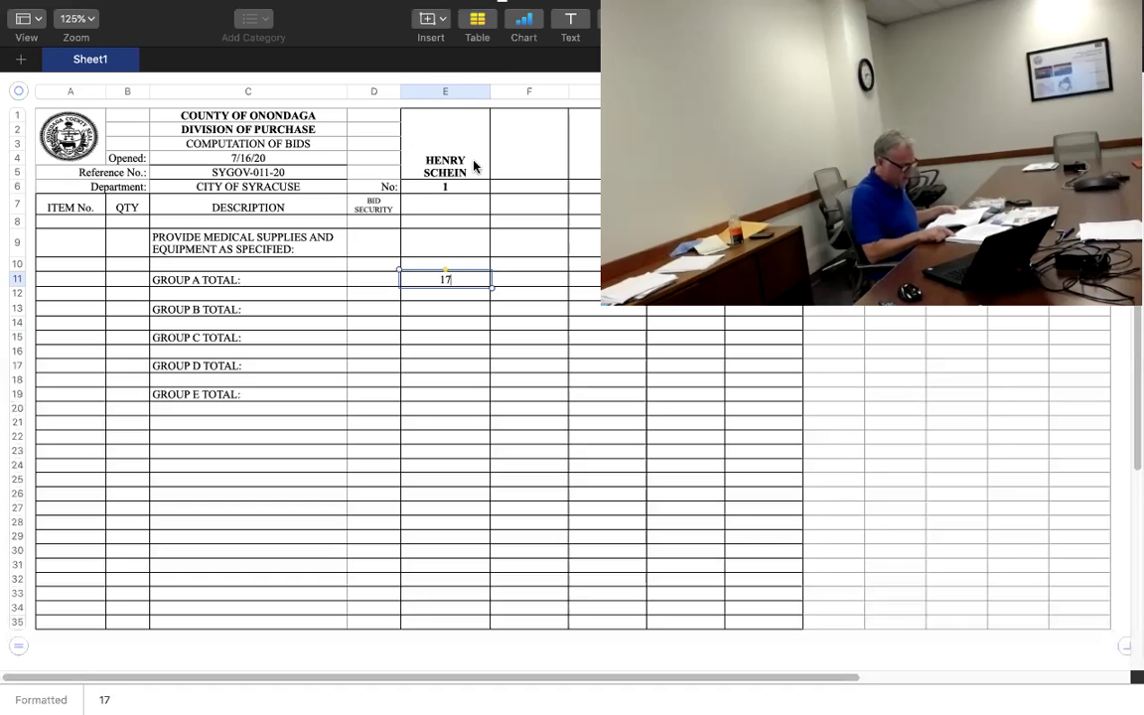
{"action": "type", "text": ",970.7"}
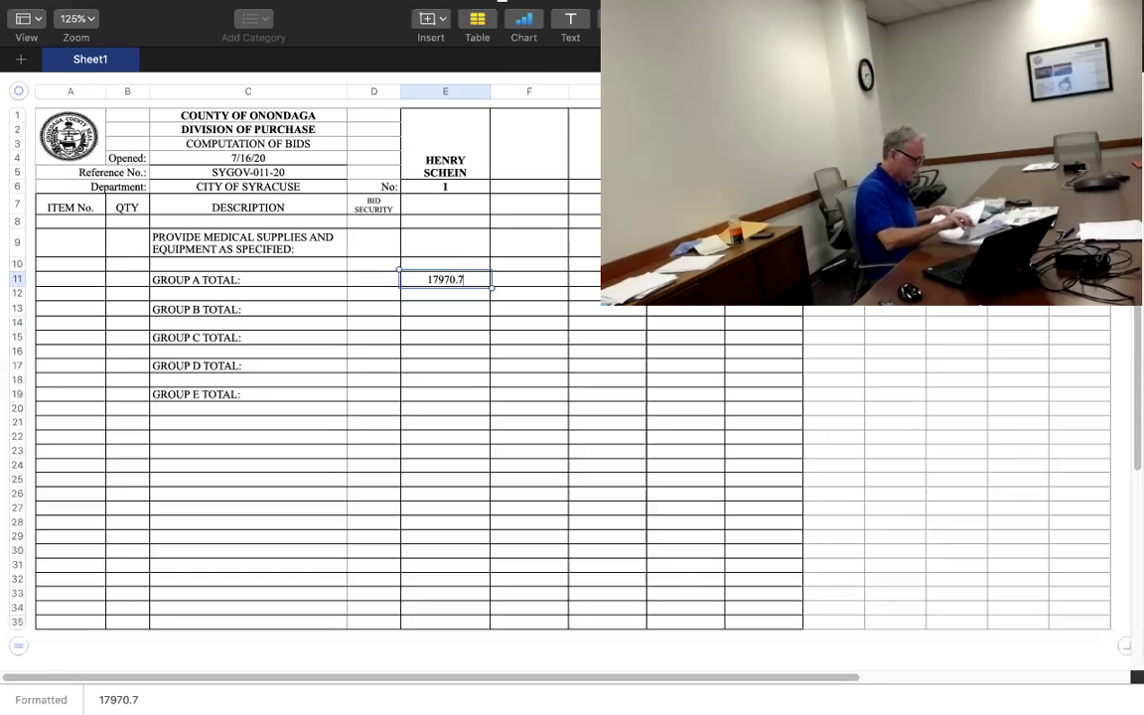
{"action": "type", "text": "5"}
{"action": "key", "text": "Tab"}
{"action": "key", "text": "Down"}
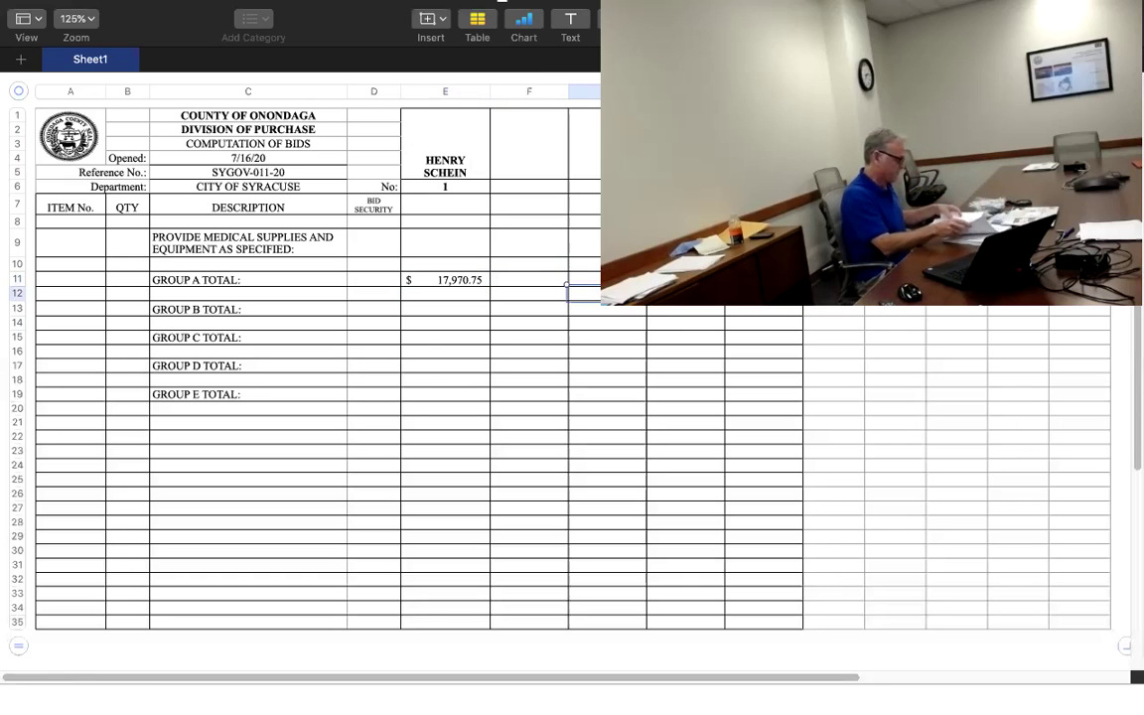
{"action": "key", "text": "Down"}
{"action": "key", "text": "Down"}
{"action": "key", "text": "Right"}
{"action": "key", "text": "Left"}
{"action": "key", "text": "Left"}
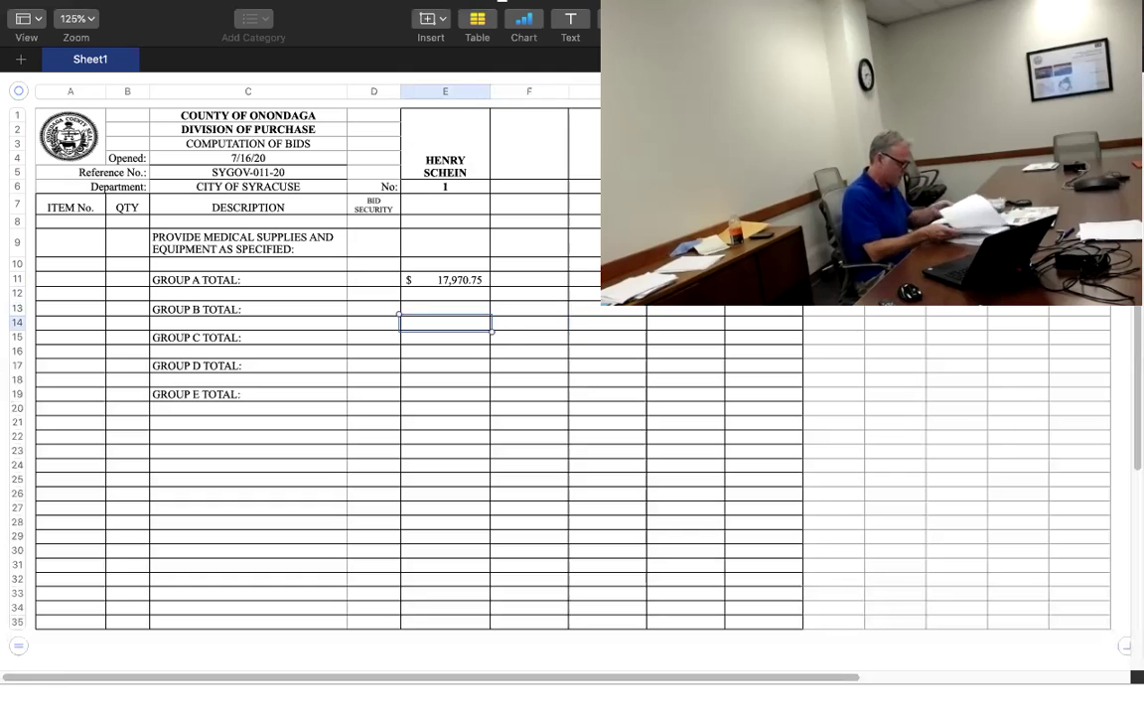
{"action": "key", "text": "Up"}
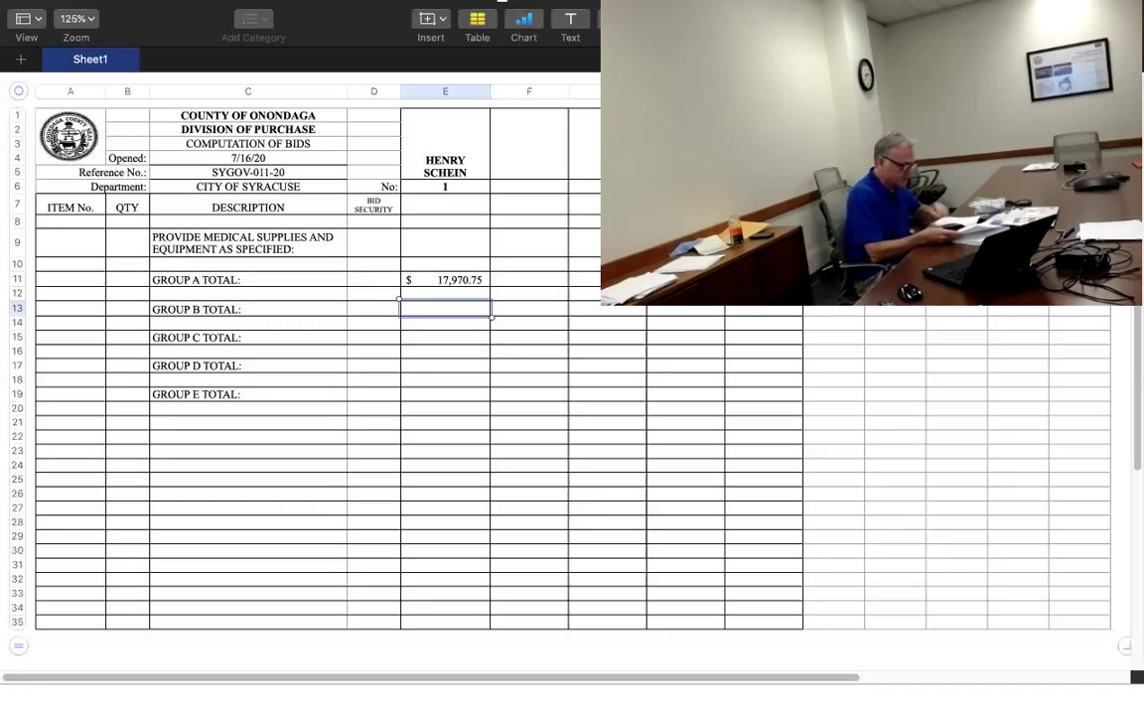
{"action": "type", "text": "2152"}
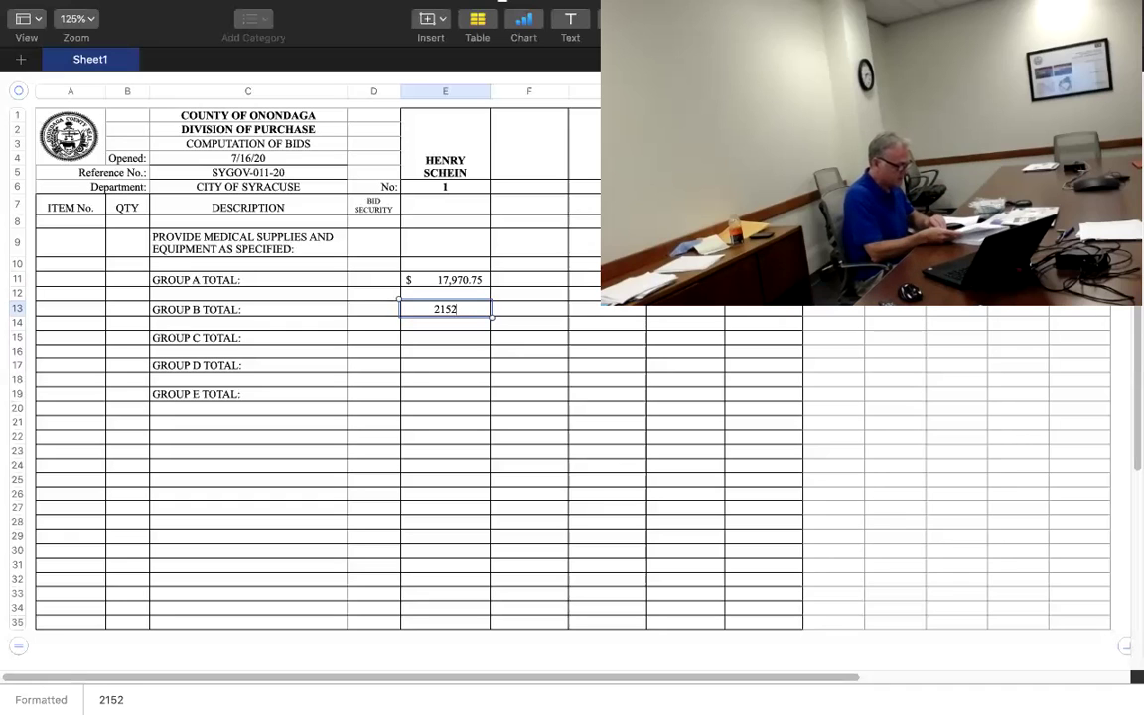
{"action": "type", "text": "4.90"}
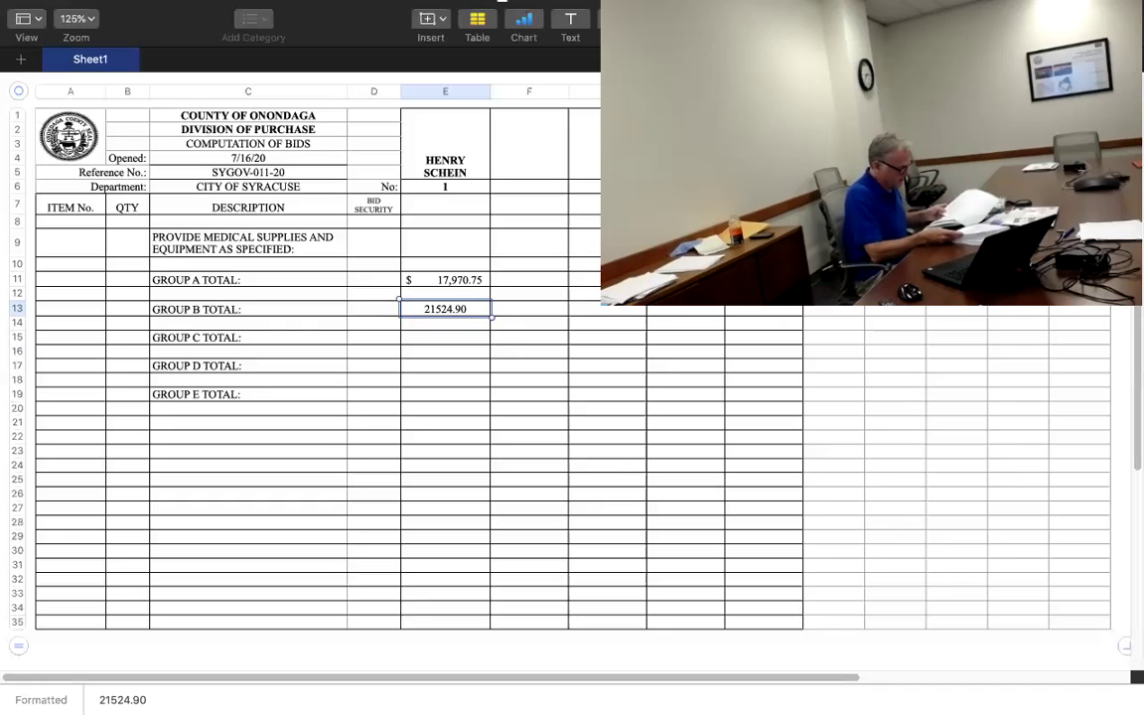
{"action": "key", "text": "Return"}
Step: Add the NAIB note under Group B, Group C total 4,806.69 and a SEE NOTES remark
{"action": "type", "text": "NAI"}
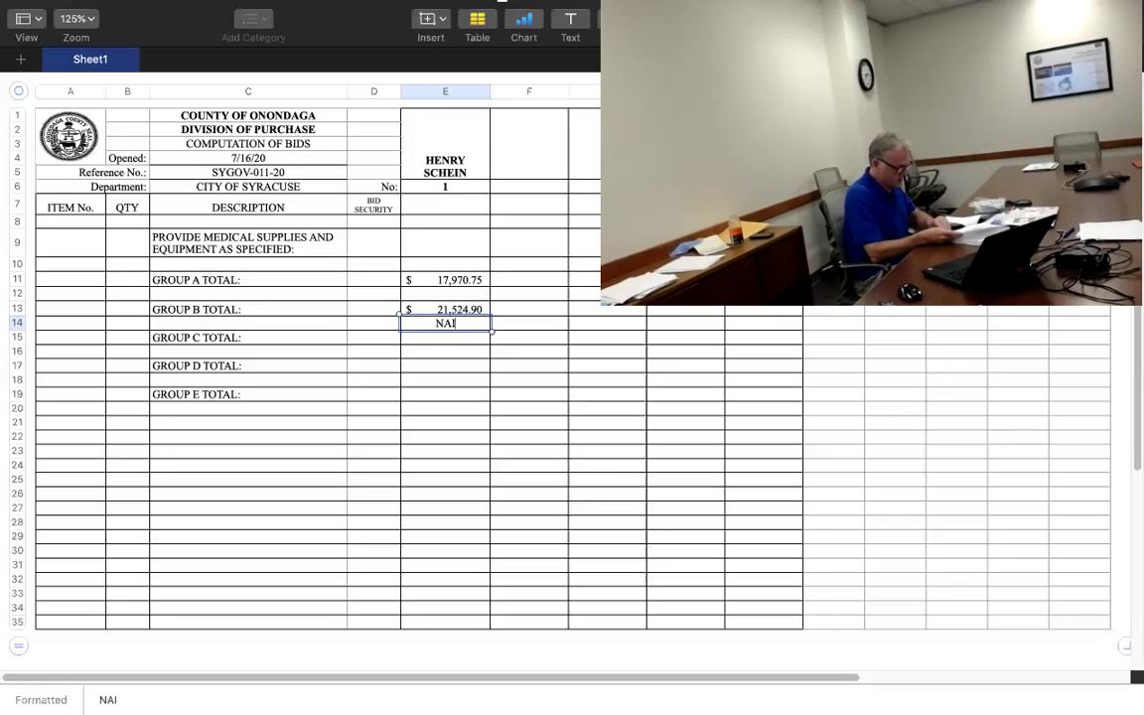
{"action": "type", "text": "B"}
{"action": "key", "text": "Return"}
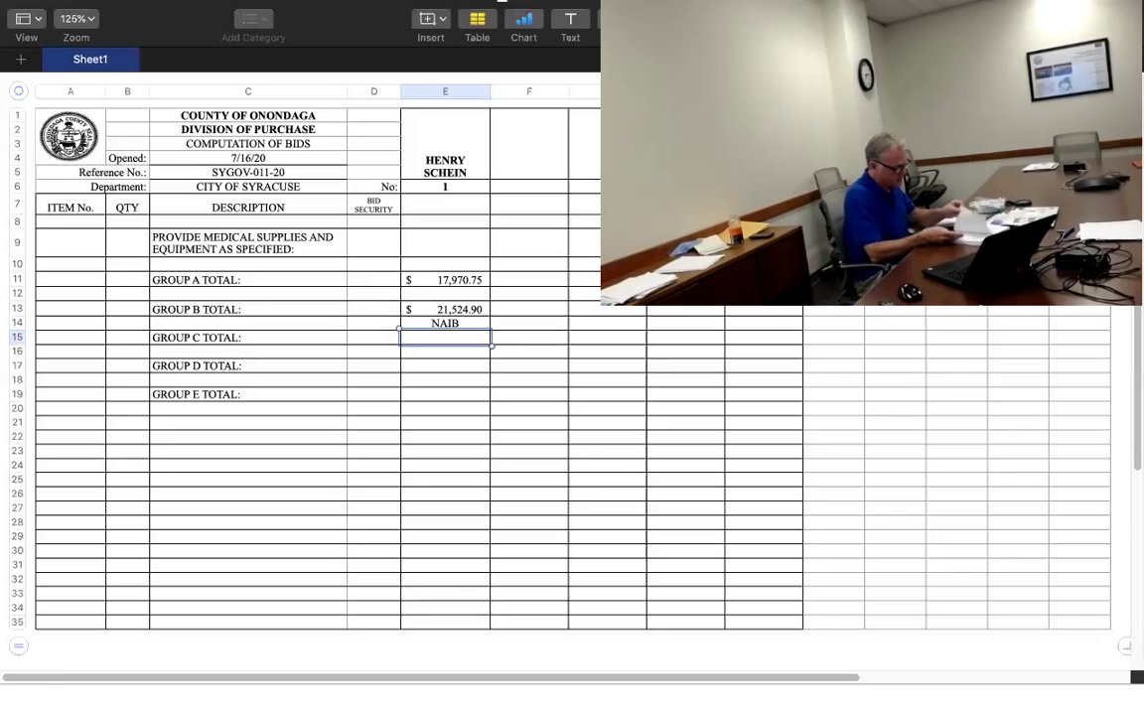
{"action": "key", "text": "Return"}
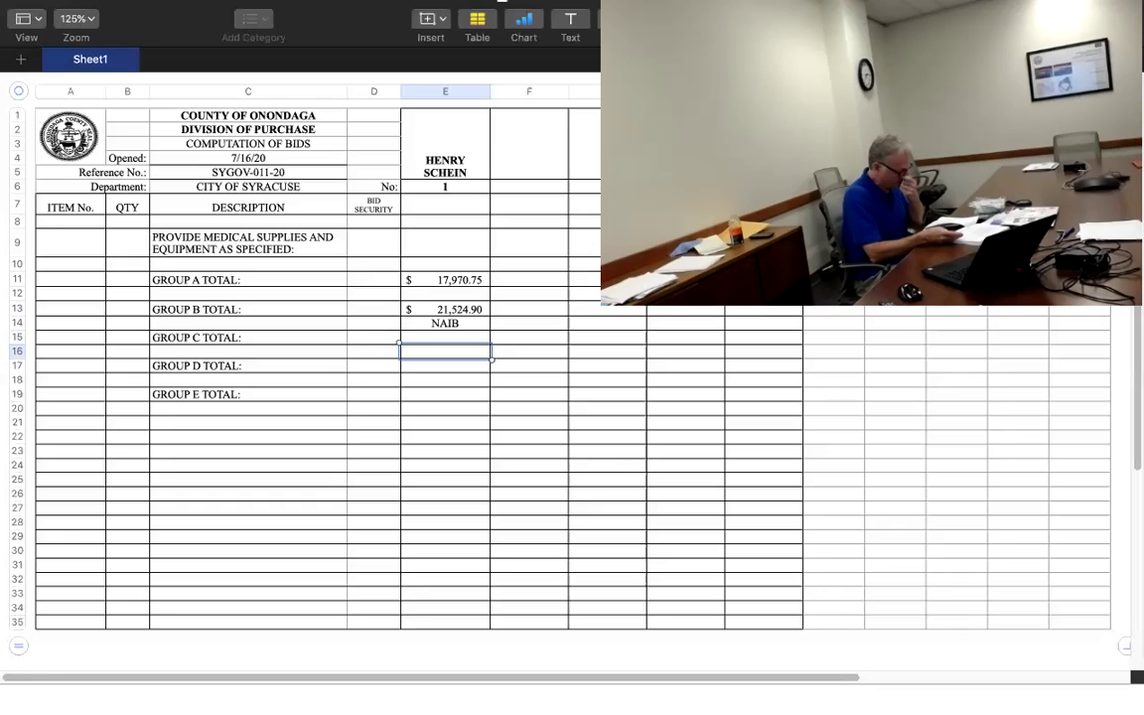
{"action": "key", "text": "Up"}
{"action": "type", "text": "4"}
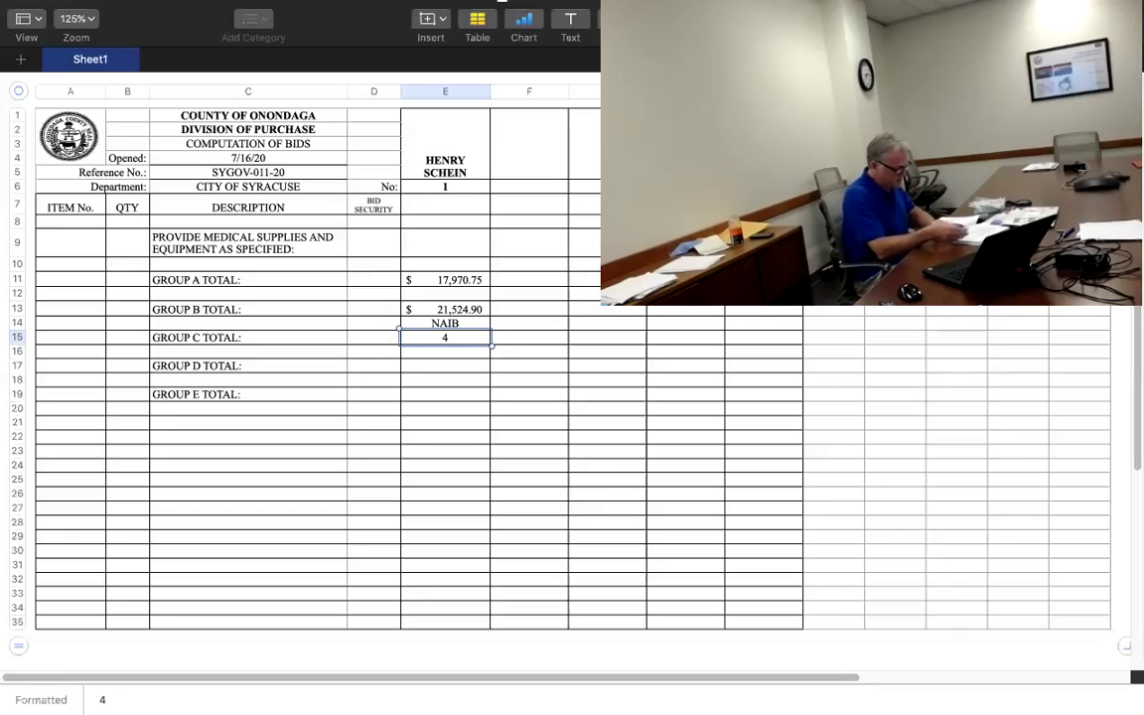
{"action": "type", "text": ",806."}
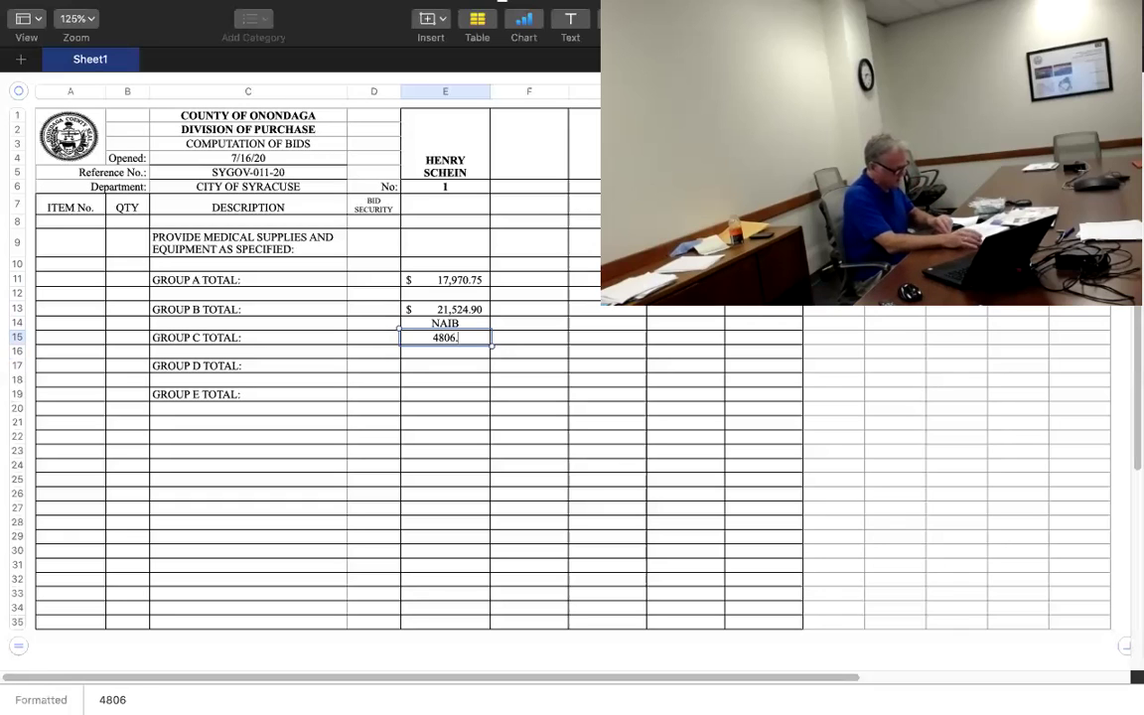
{"action": "type", "text": "69"}
{"action": "key", "text": "Return"}
{"action": "type", "text": "SEE N"}
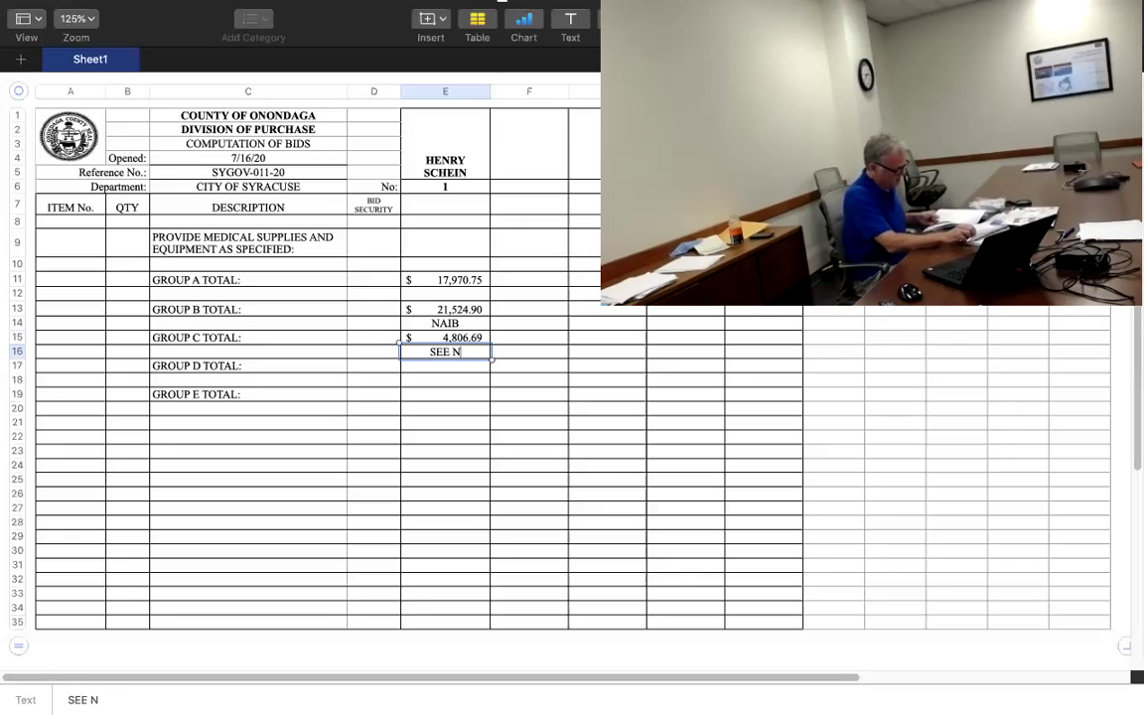
{"action": "type", "text": "OTES"}
{"action": "key", "text": "Return"}
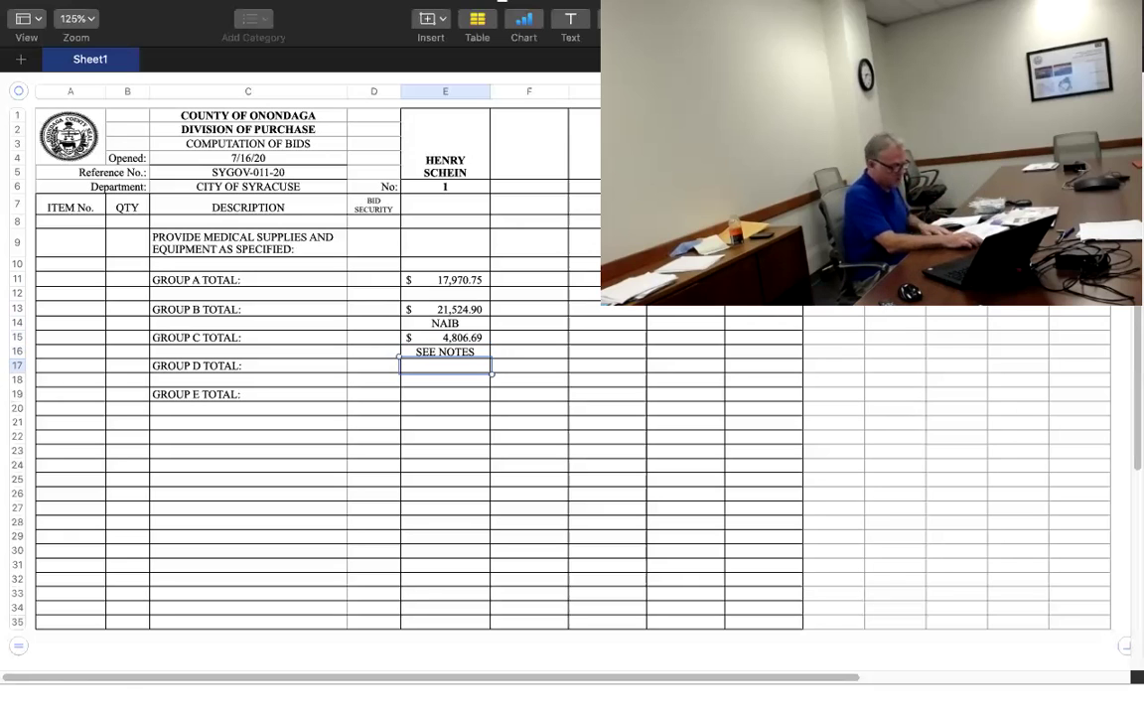
Step: Enter Henry Schein's Group D total 10029.43 and Group E total 7622.46
{"action": "type", "text": "10"}
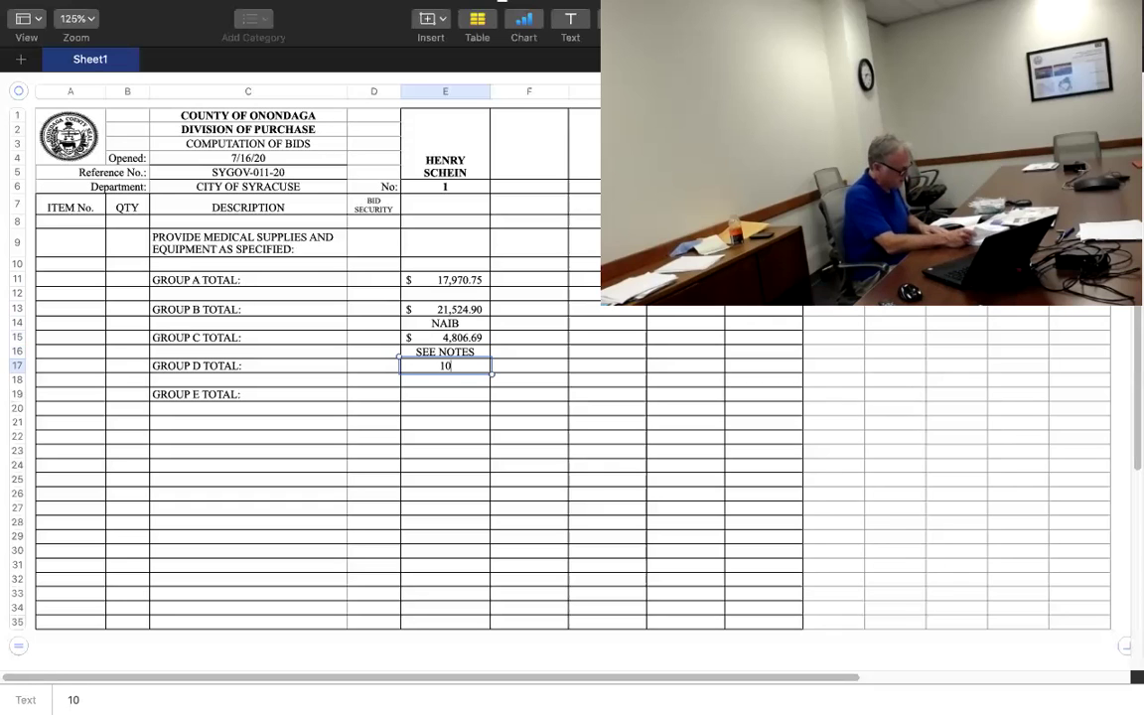
{"action": "type", "text": "029."}
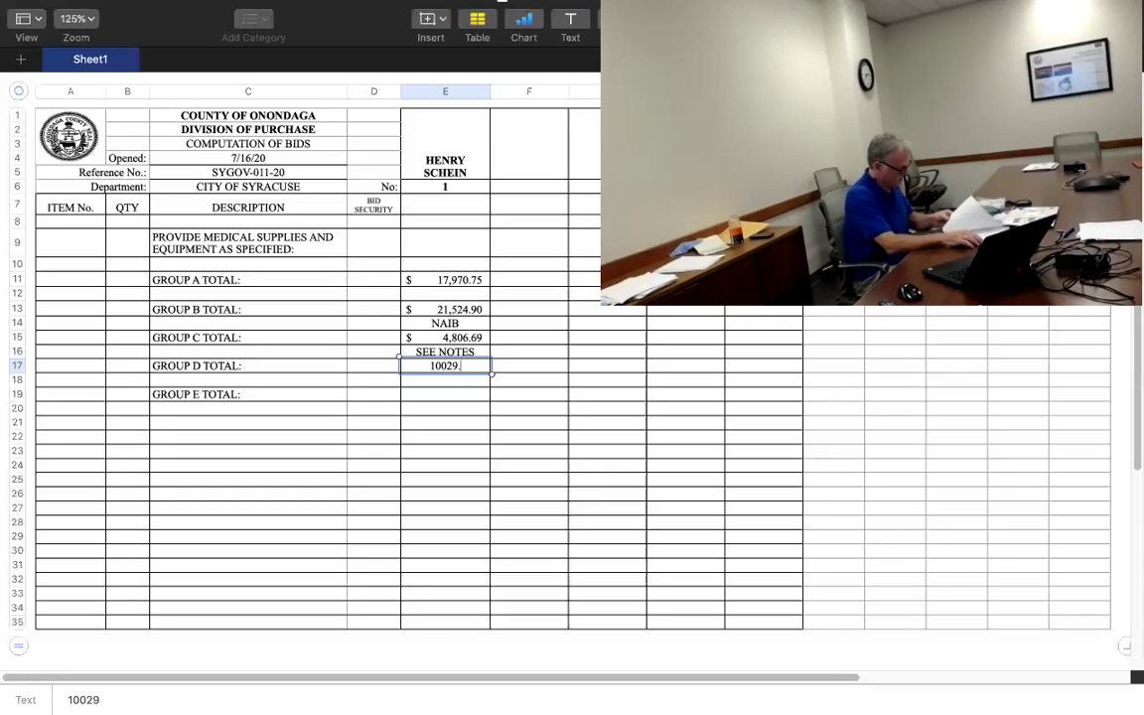
{"action": "type", "text": "43"}
{"action": "key", "text": "Return"}
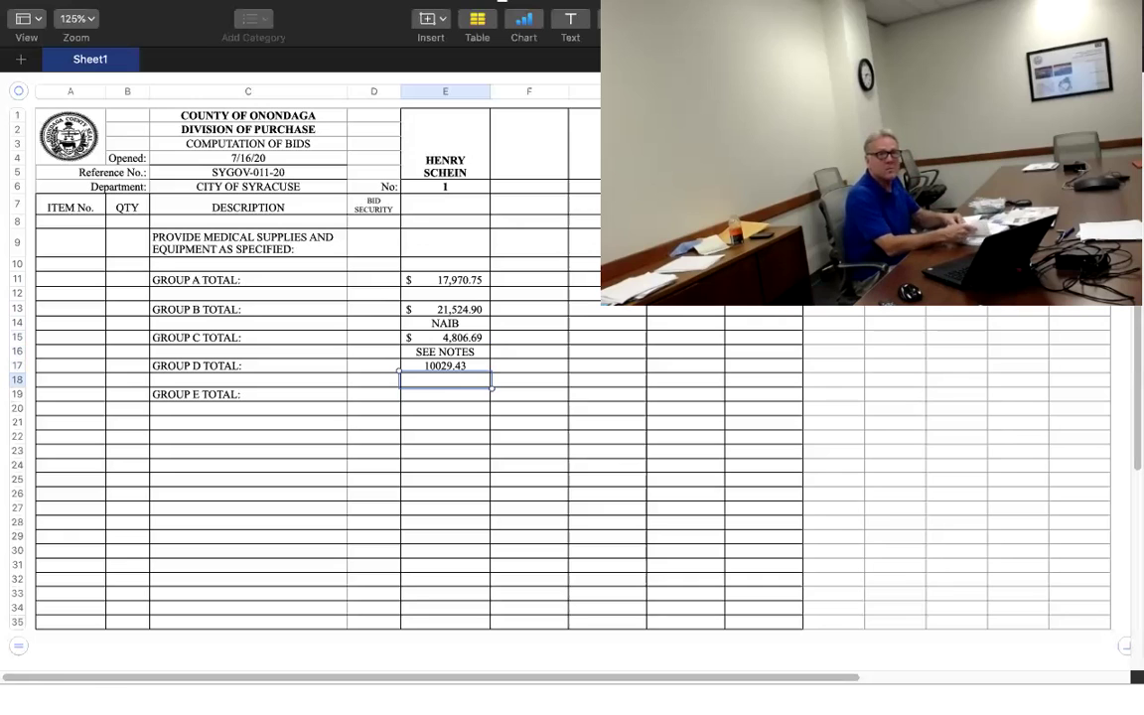
{"action": "key", "text": "Return"}
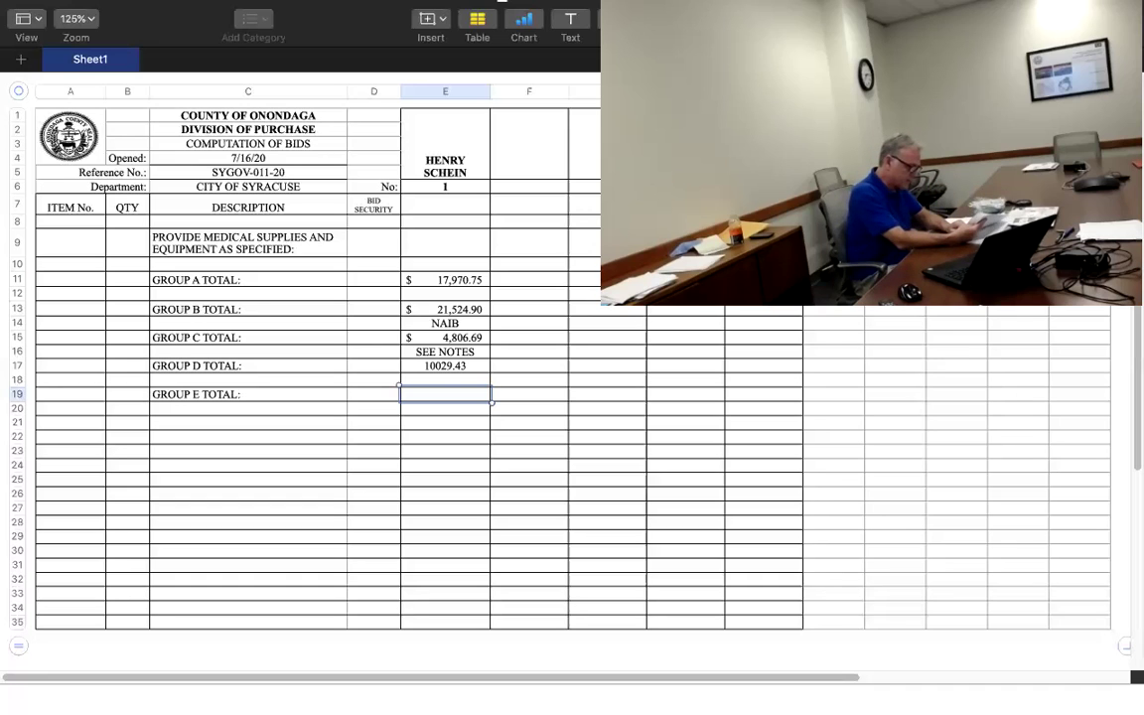
{"action": "type", "text": "7"}
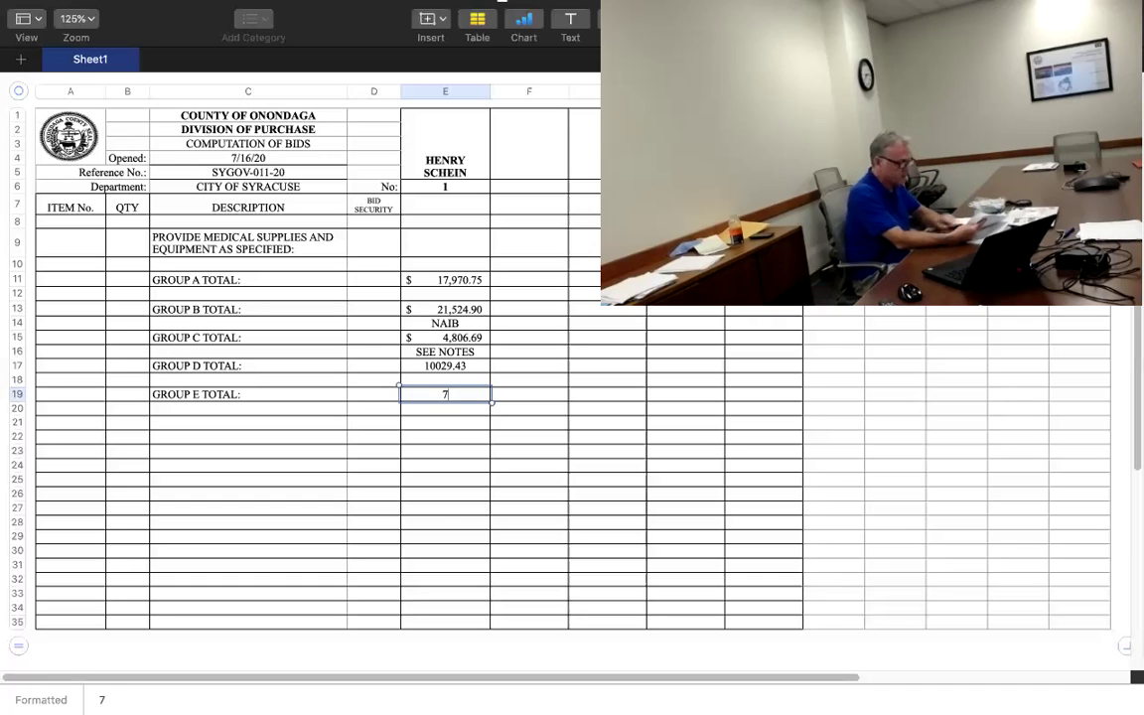
{"action": "type", "text": "622.46"}
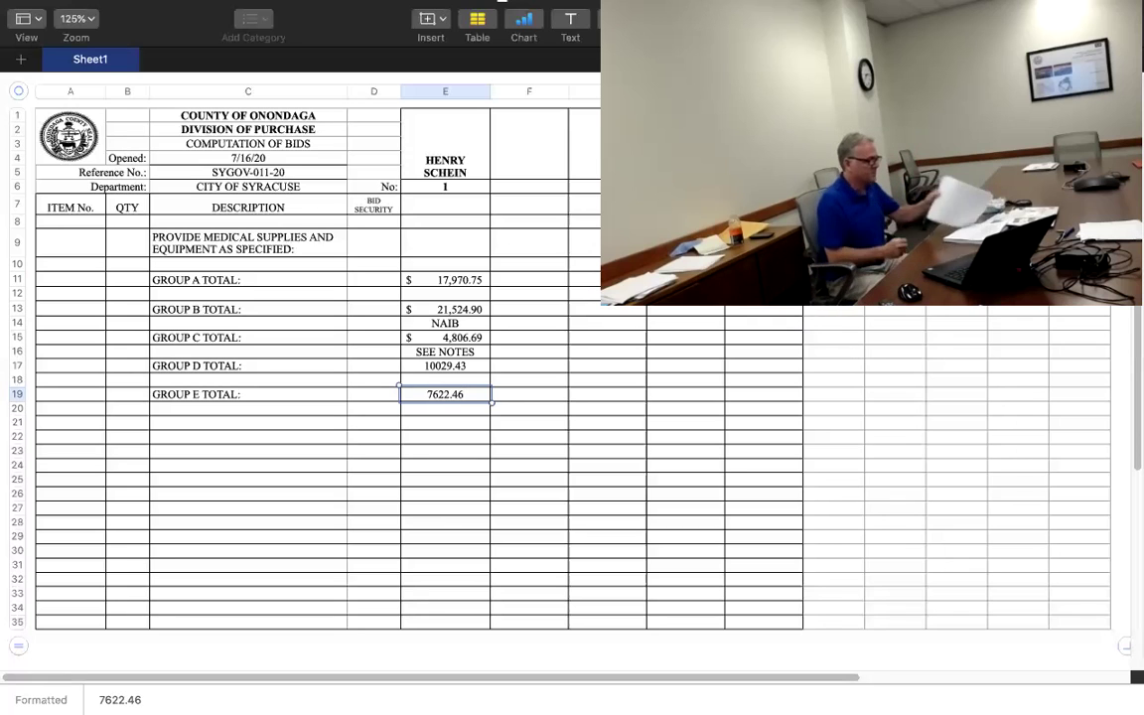
{"action": "key", "text": "Return"}
{"action": "key", "text": "Tab"}
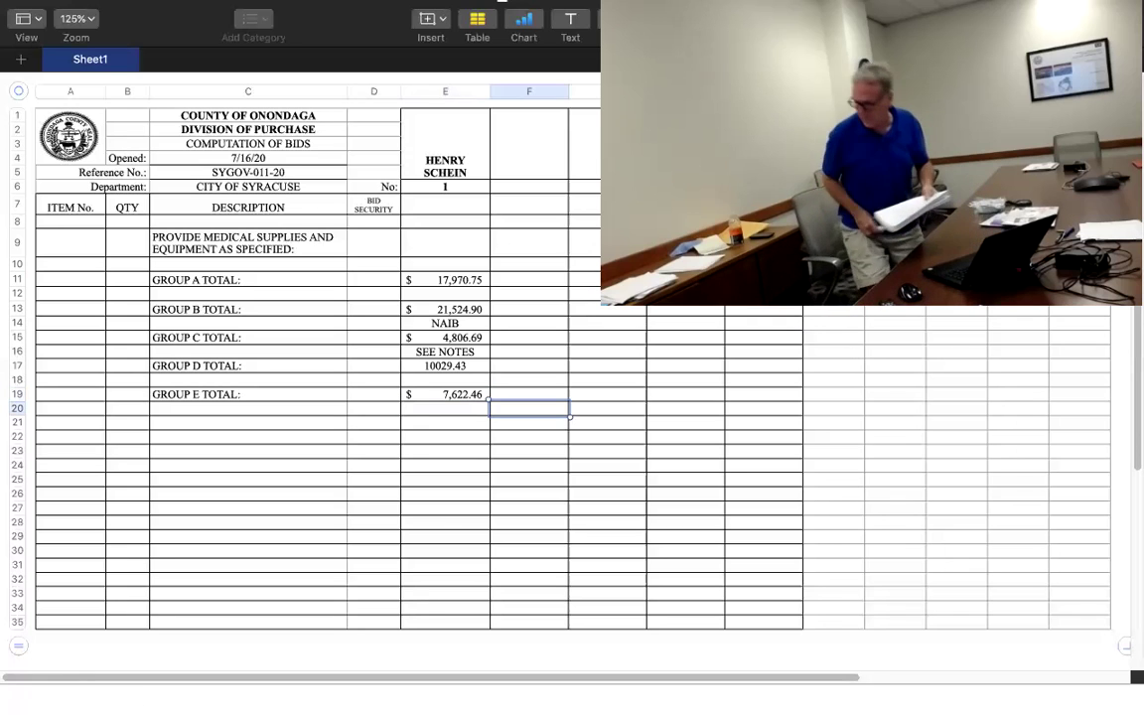
{"action": "key", "text": "Up"}
{"action": "key", "text": "Up"}
{"action": "key", "text": "Up"}
{"action": "key", "text": "Up"}
{"action": "key", "text": "Up"}
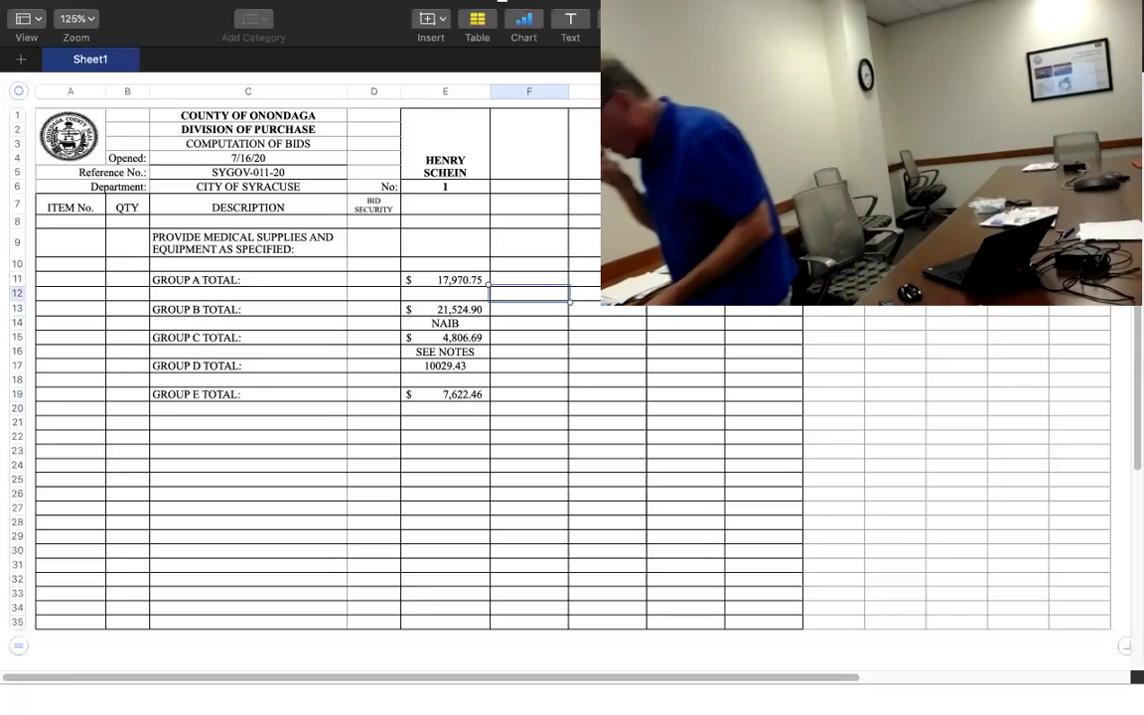
{"action": "key", "text": "Up"}
{"action": "key", "text": "Up"}
{"action": "key", "text": "Up"}
{"action": "key", "text": "Up"}
{"action": "key", "text": "Up"}
{"action": "key", "text": "Up"}
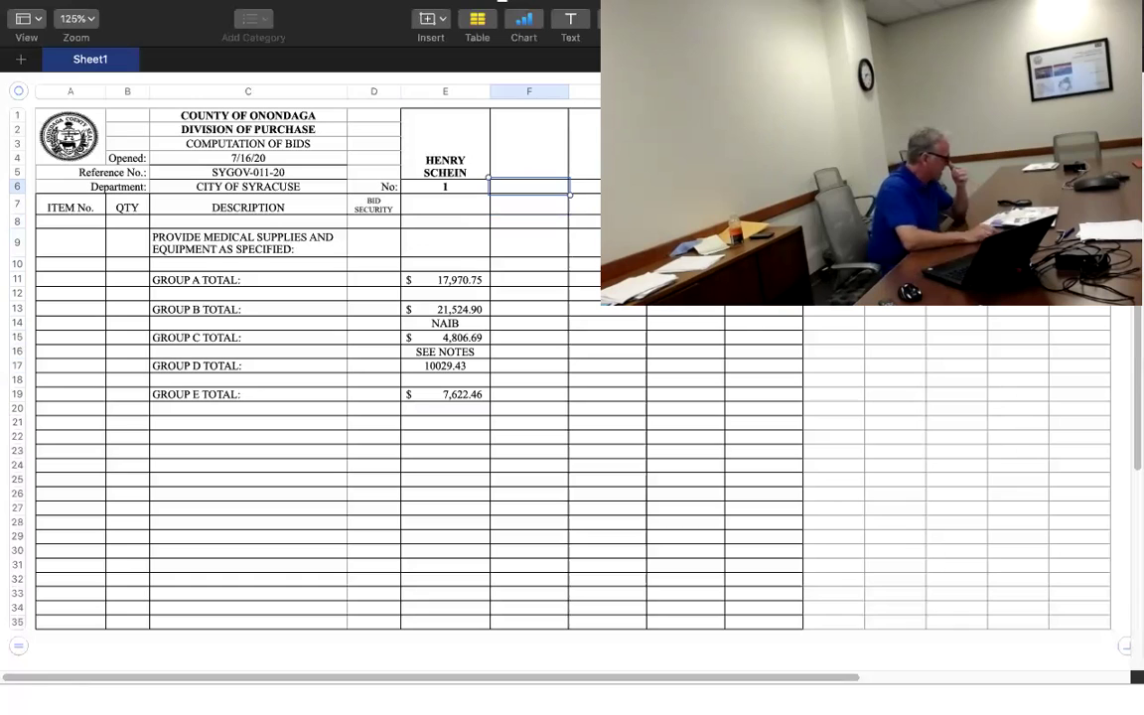
Step: Number the second column bid 2 and head it MEDLINE INDUSTRIES, fixing a typo
{"action": "type", "text": "2"}
{"action": "key", "text": "Up"}
{"action": "type", "text": "ME"}
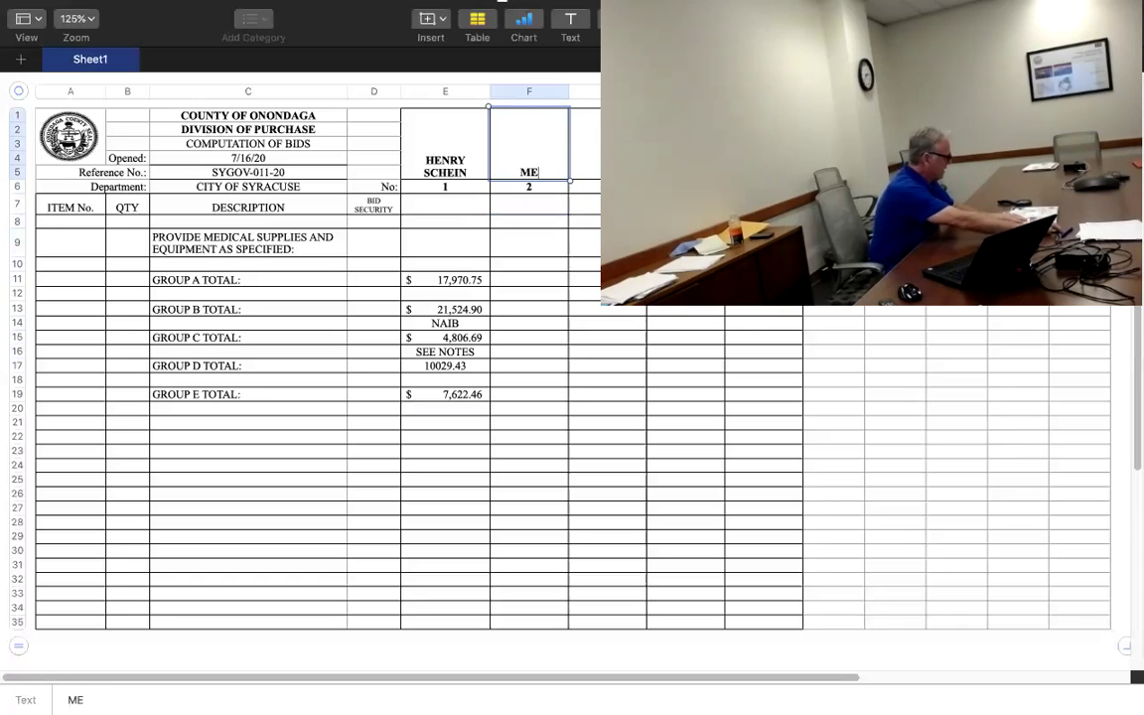
{"action": "type", "text": "DLINE INS"}
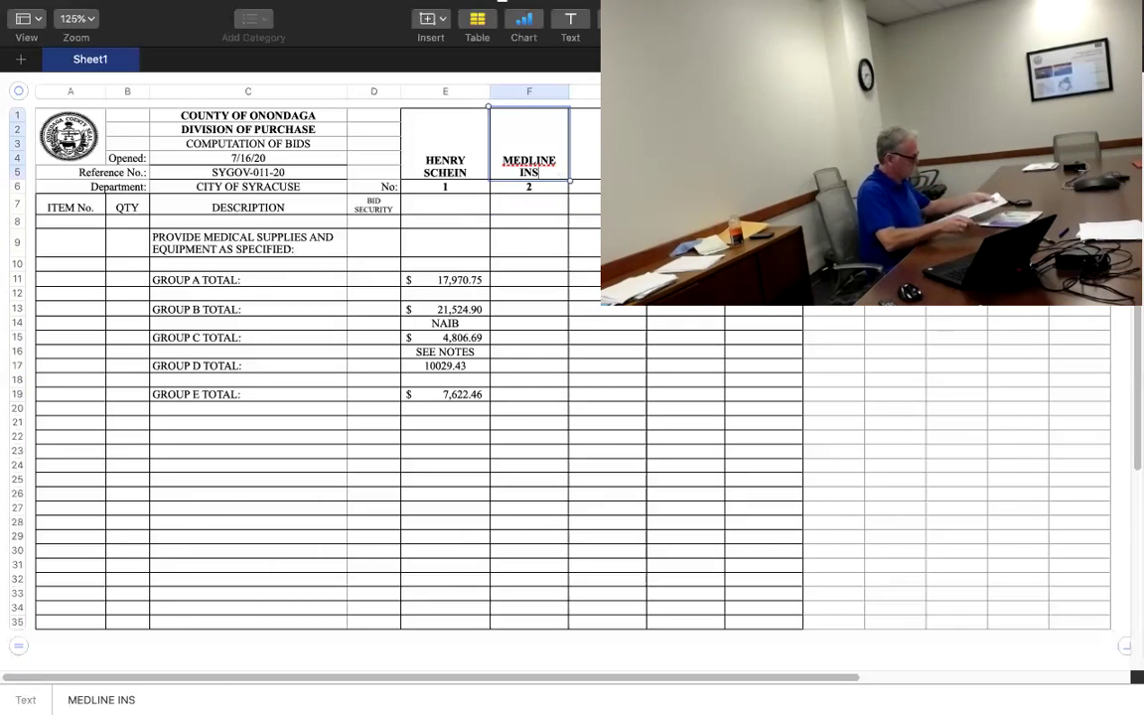
{"action": "key", "text": "BackSpace"}
{"action": "type", "text": "DUSTRIES"}
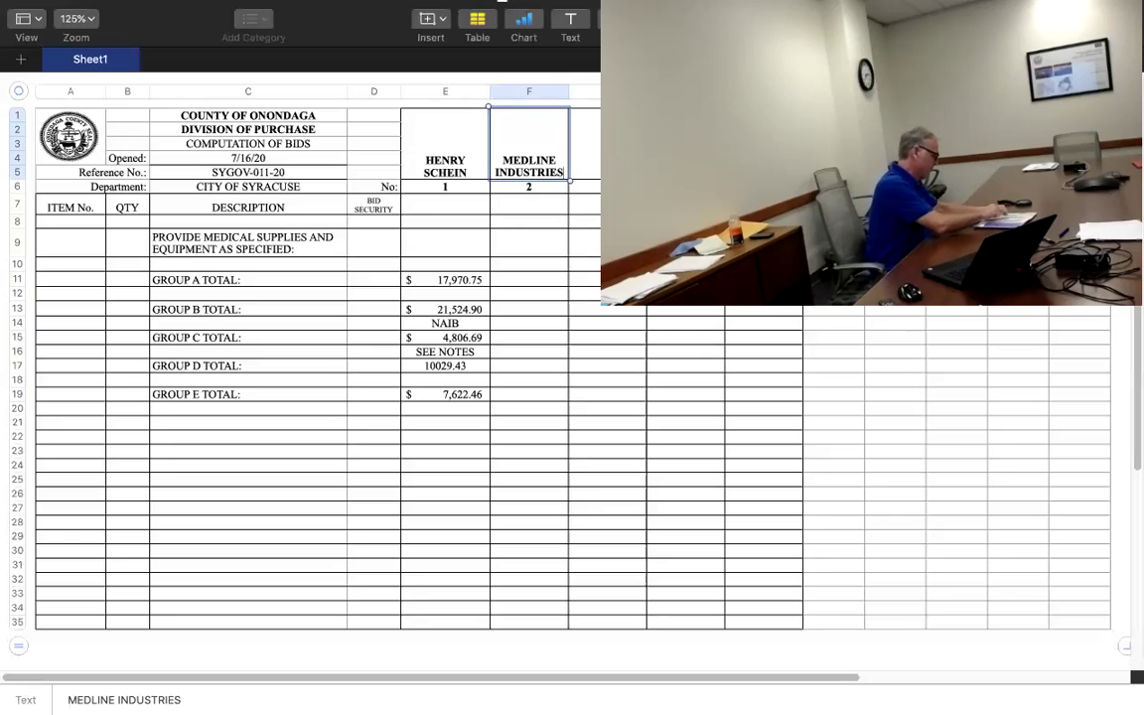
{"action": "left_click", "coordinate": [534, 282]}
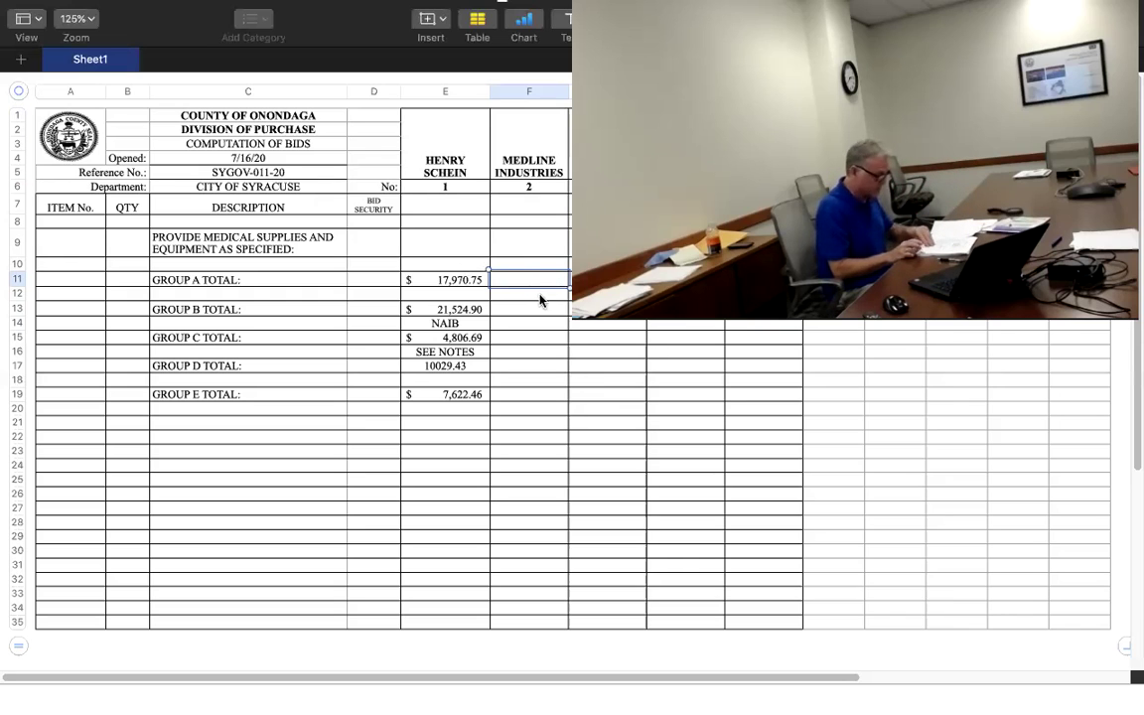
Step: Enter Medline's Group A–C totals: 16323.17, 18874.25 (replacing NB) and 8265.02
{"action": "type", "text": "1632"}
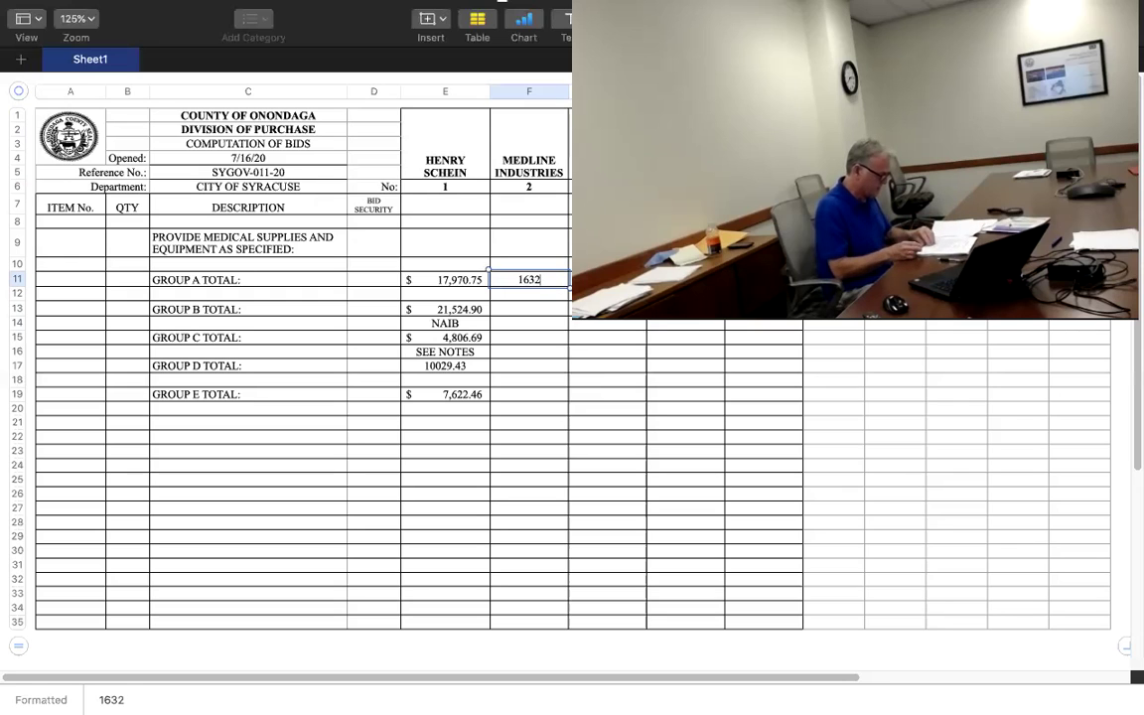
{"action": "type", "text": "3.17"}
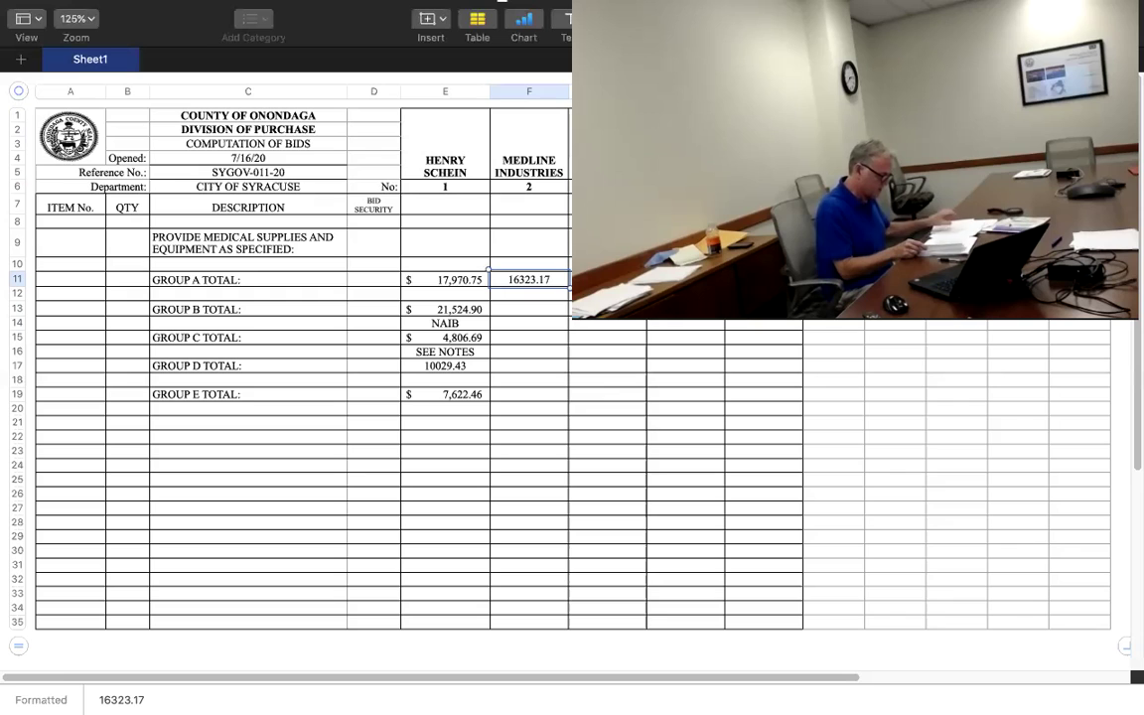
{"action": "left_click", "coordinate": [527, 314]}
{"action": "type", "text": "NB"}
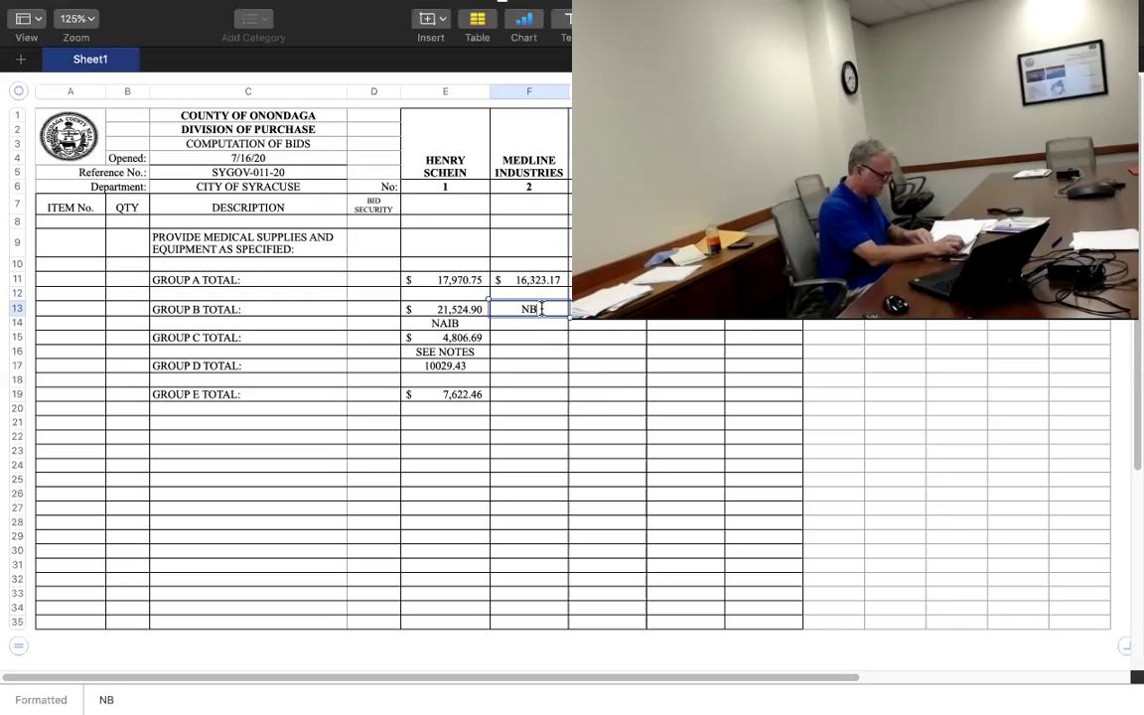
{"action": "left_click_drag", "start_coordinate": [541, 309], "coordinate": [505, 309]}
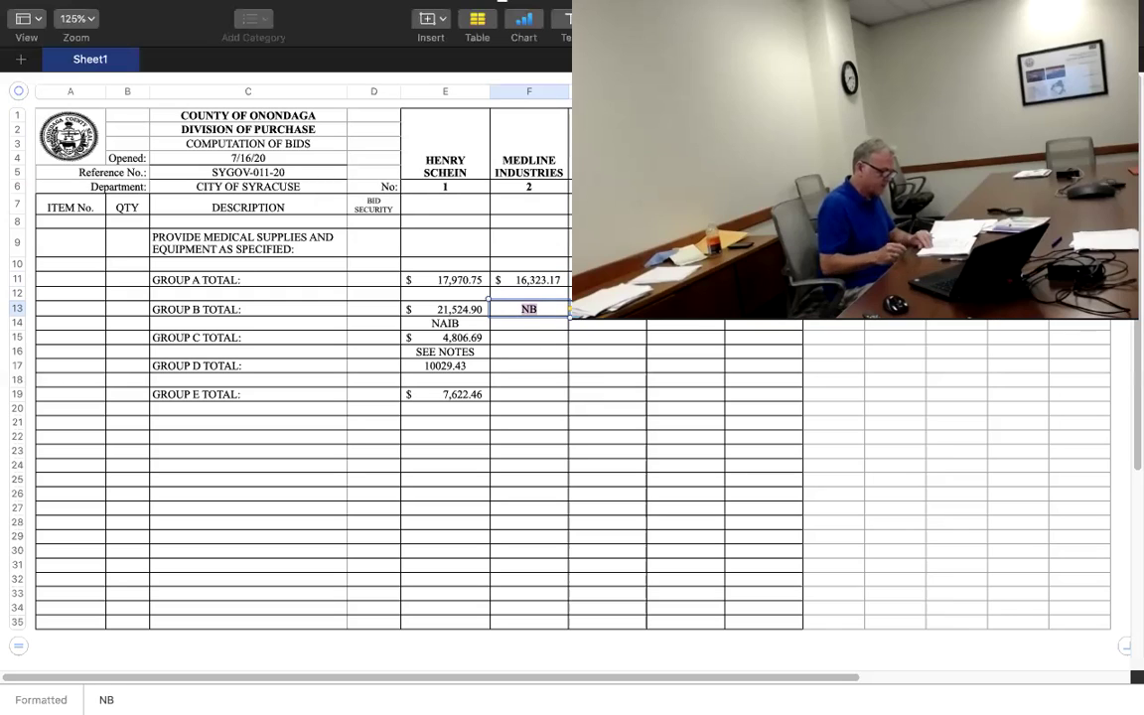
{"action": "type", "text": "18874"}
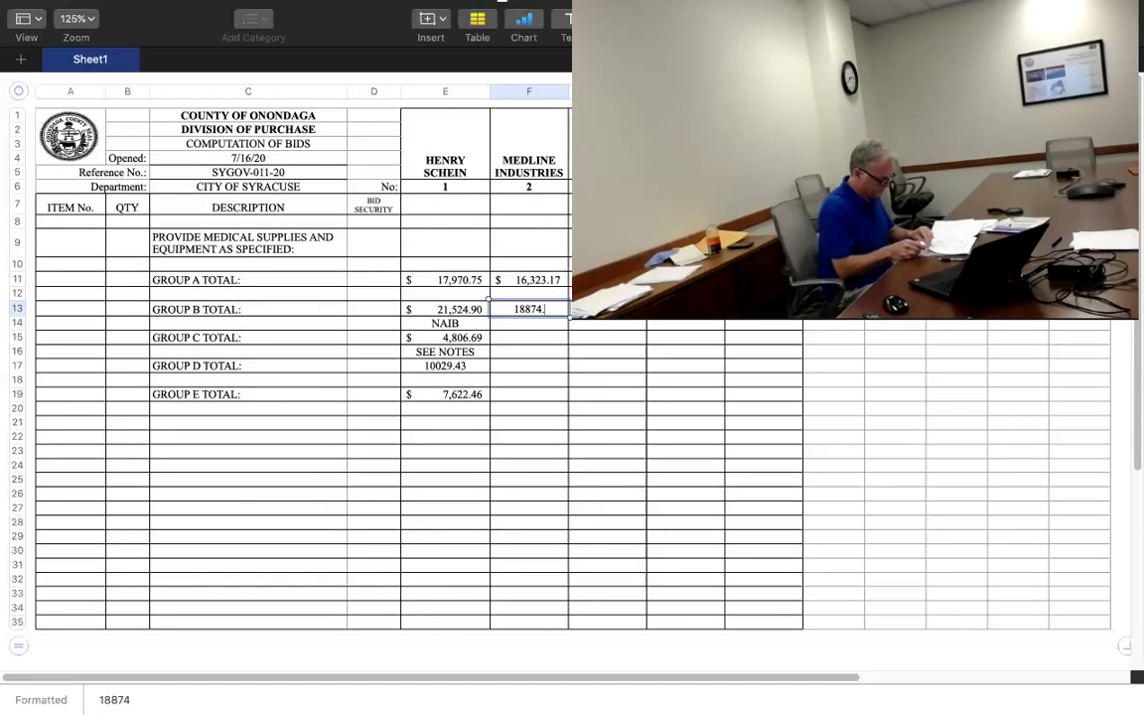
{"action": "type", "text": ".25"}
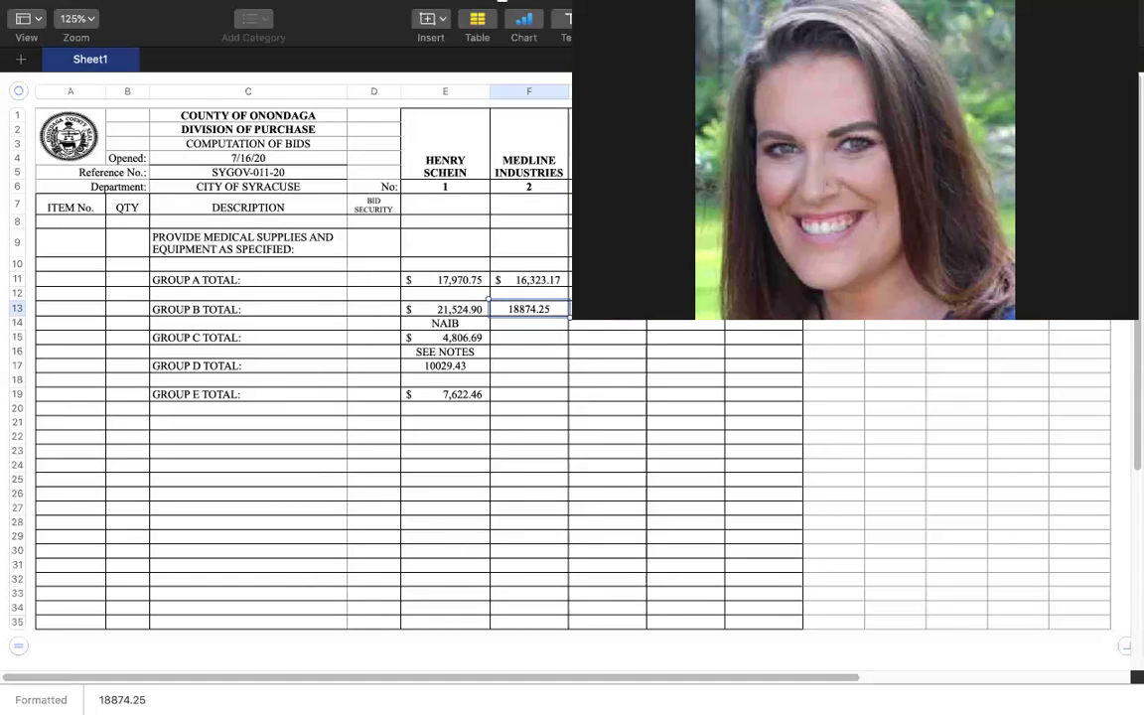
{"action": "left_click", "coordinate": [535, 340]}
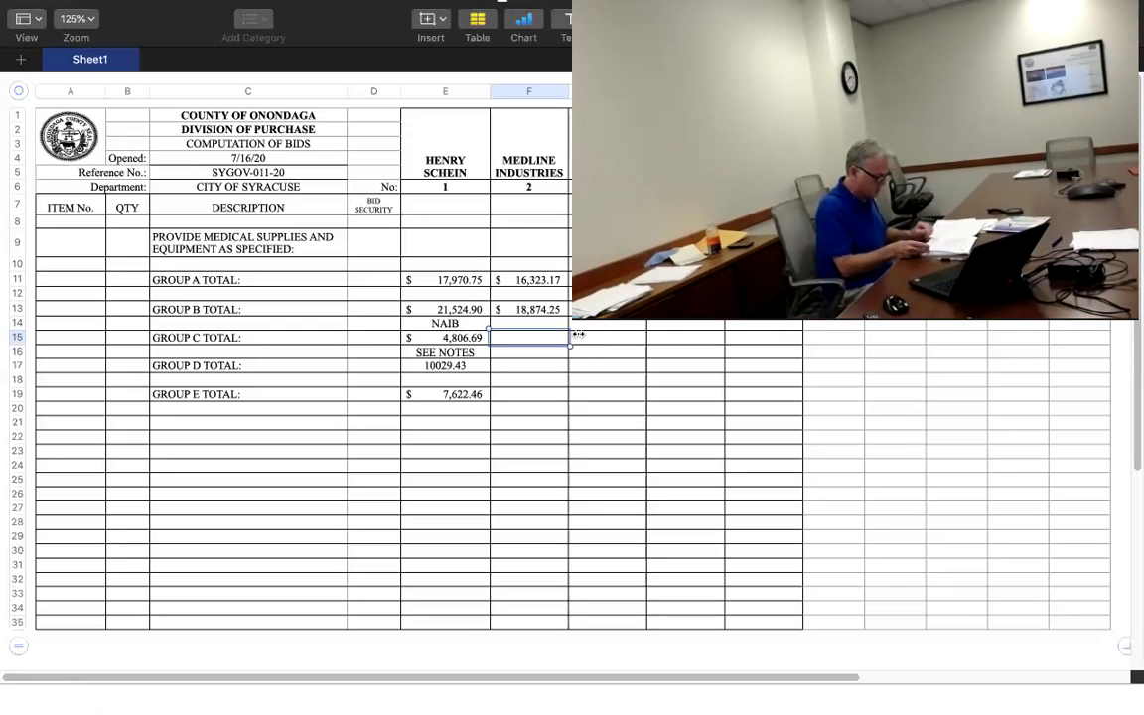
{"action": "type", "text": "8265."}
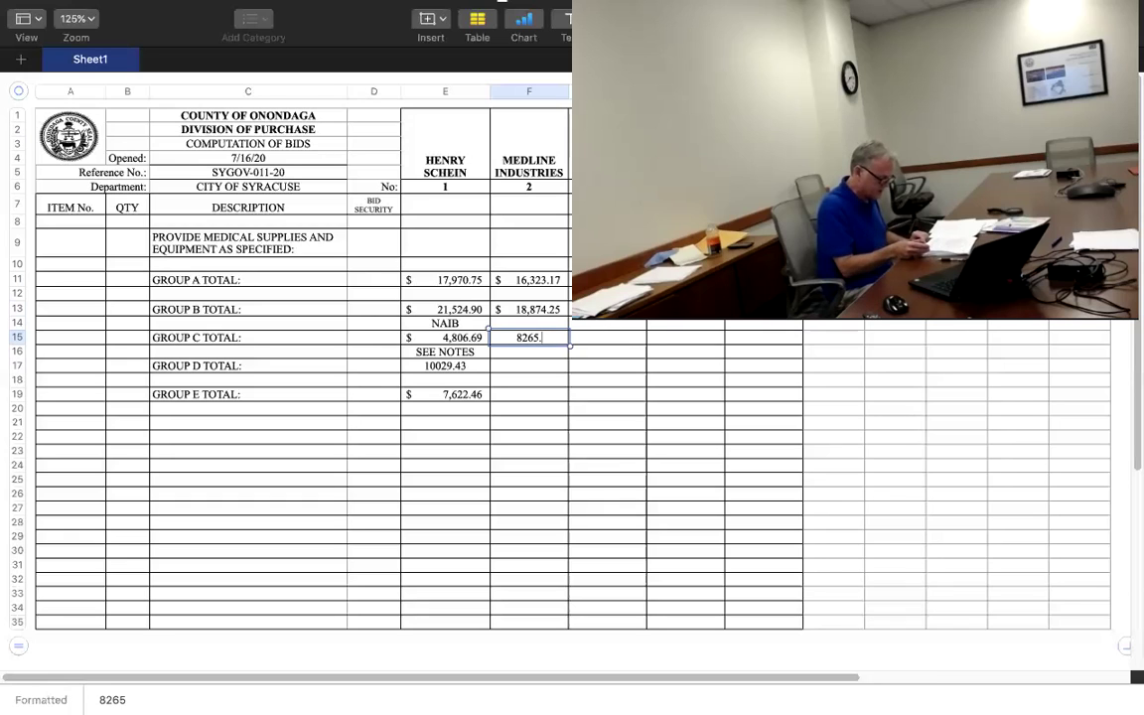
{"action": "type", "text": "02"}
{"action": "key", "text": "Return"}
{"action": "key", "text": "Return"}
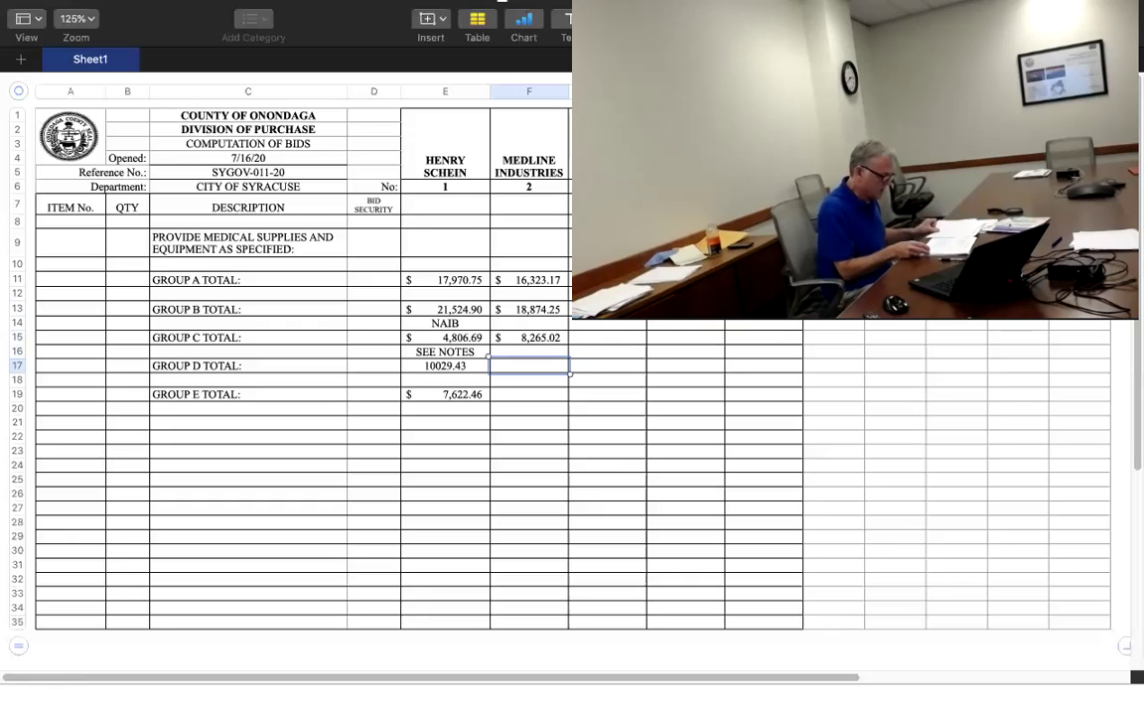
Step: Enter Group D total 10906.45, mark Group E as NB, and open F17's Format inspector
{"action": "type", "text": "10"}
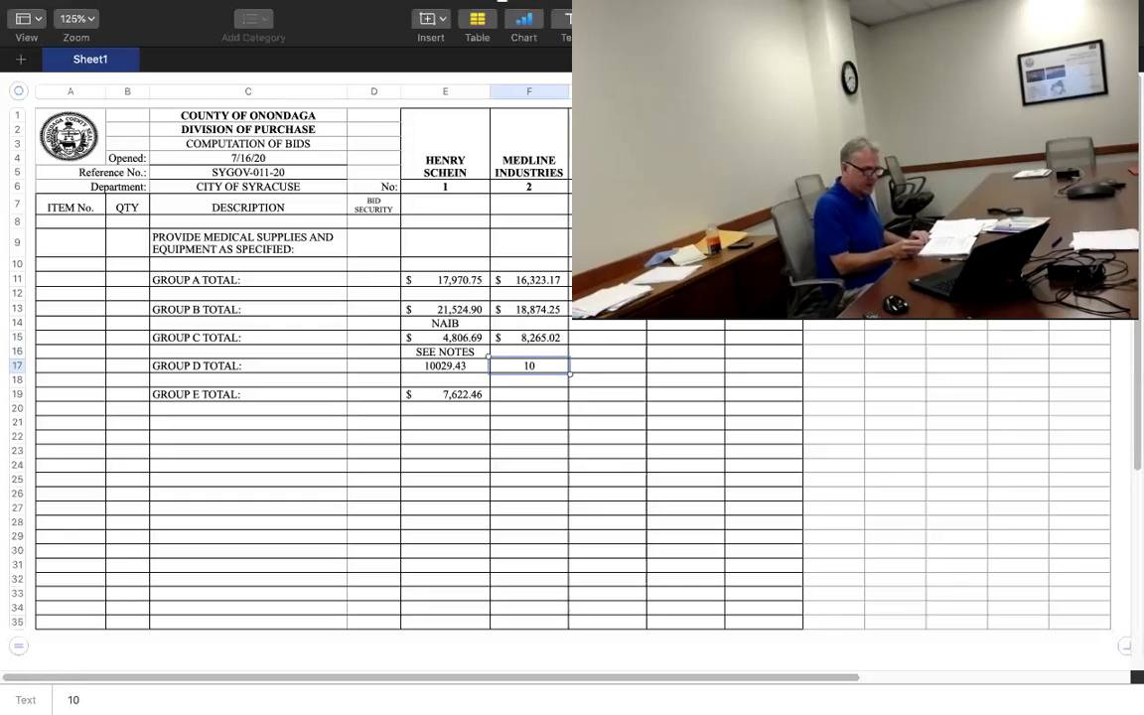
{"action": "type", "text": "906.45"}
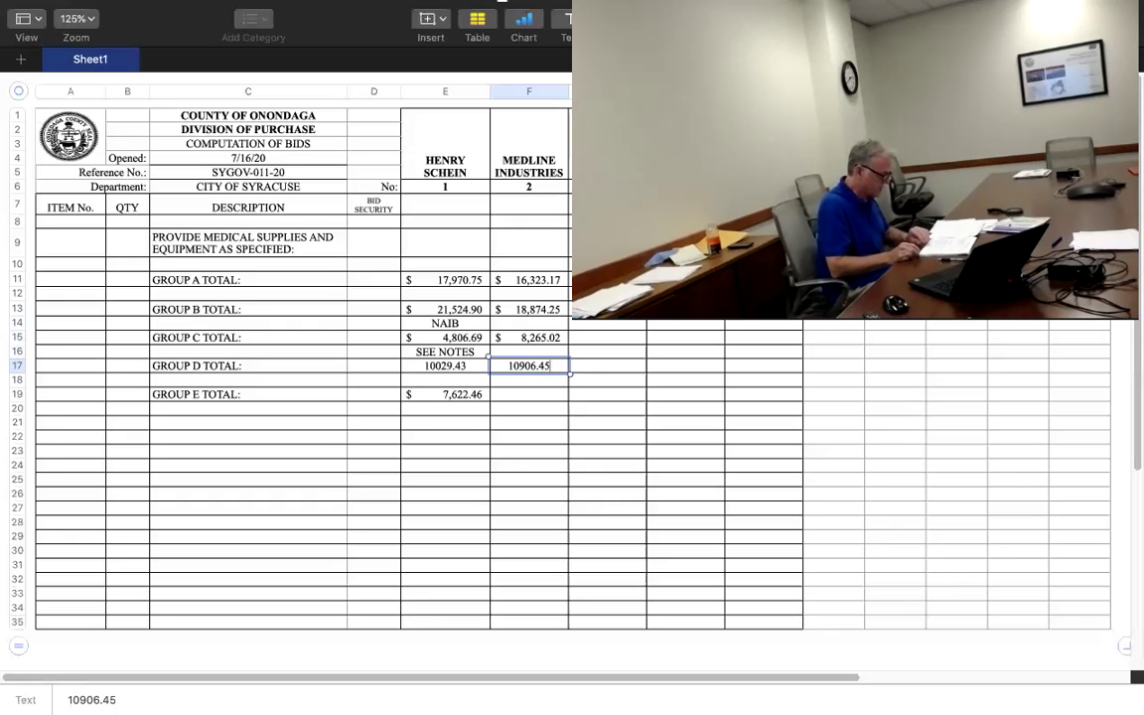
{"action": "key", "text": "Return"}
{"action": "key", "text": "Return"}
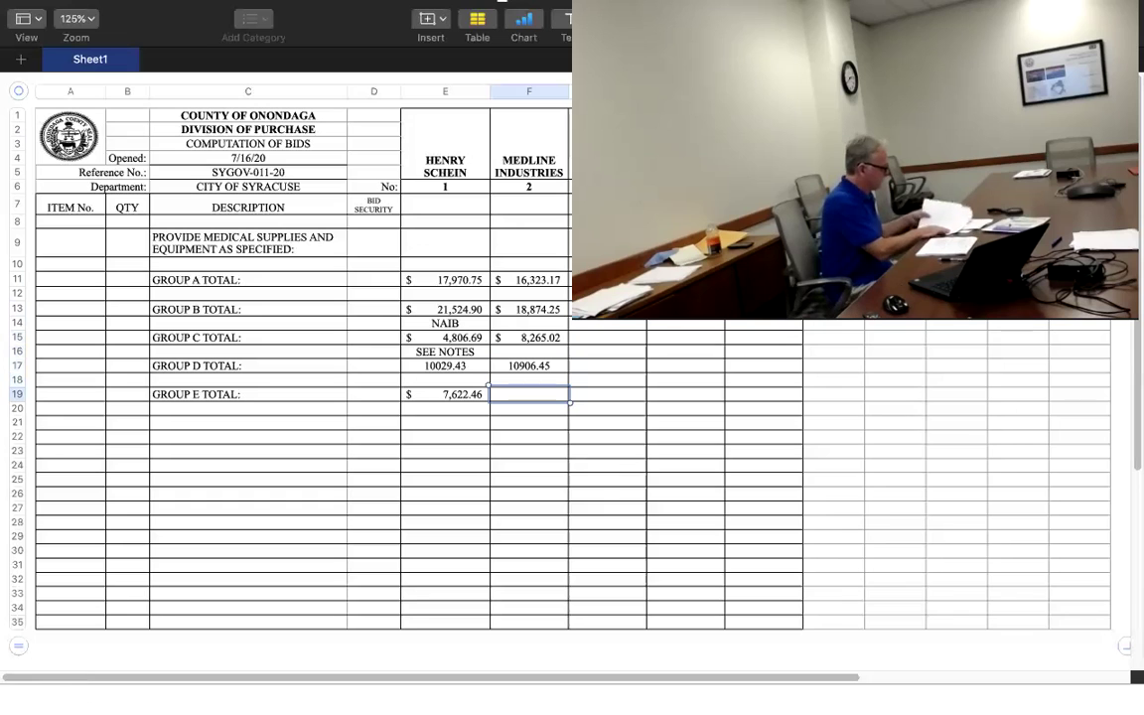
{"action": "type", "text": "NB"}
{"action": "left_click", "coordinate": [608, 280]}
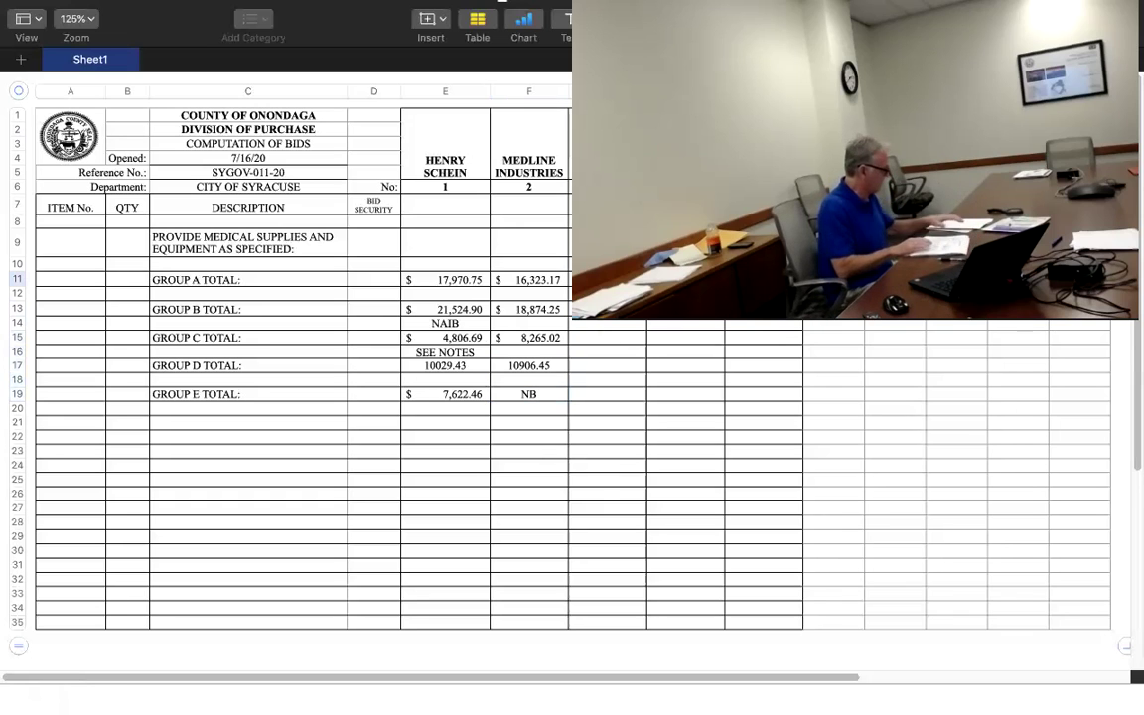
{"action": "left_click", "coordinate": [532, 367]}
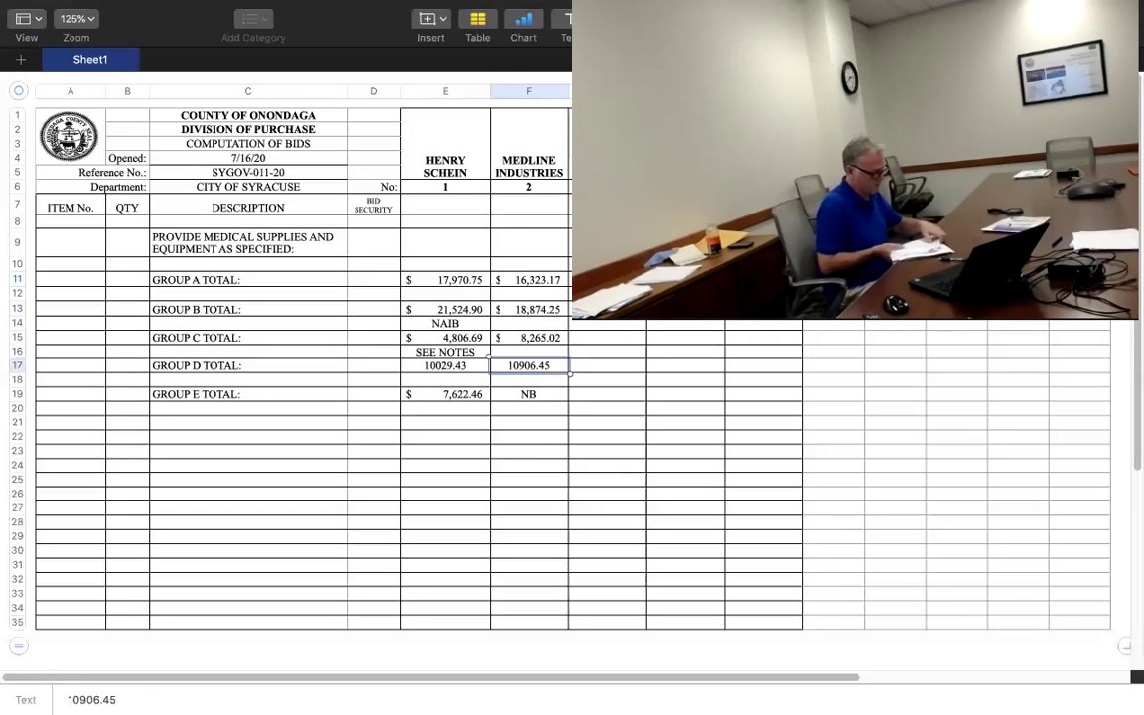
{"action": "key", "text": "super+alt+i"}
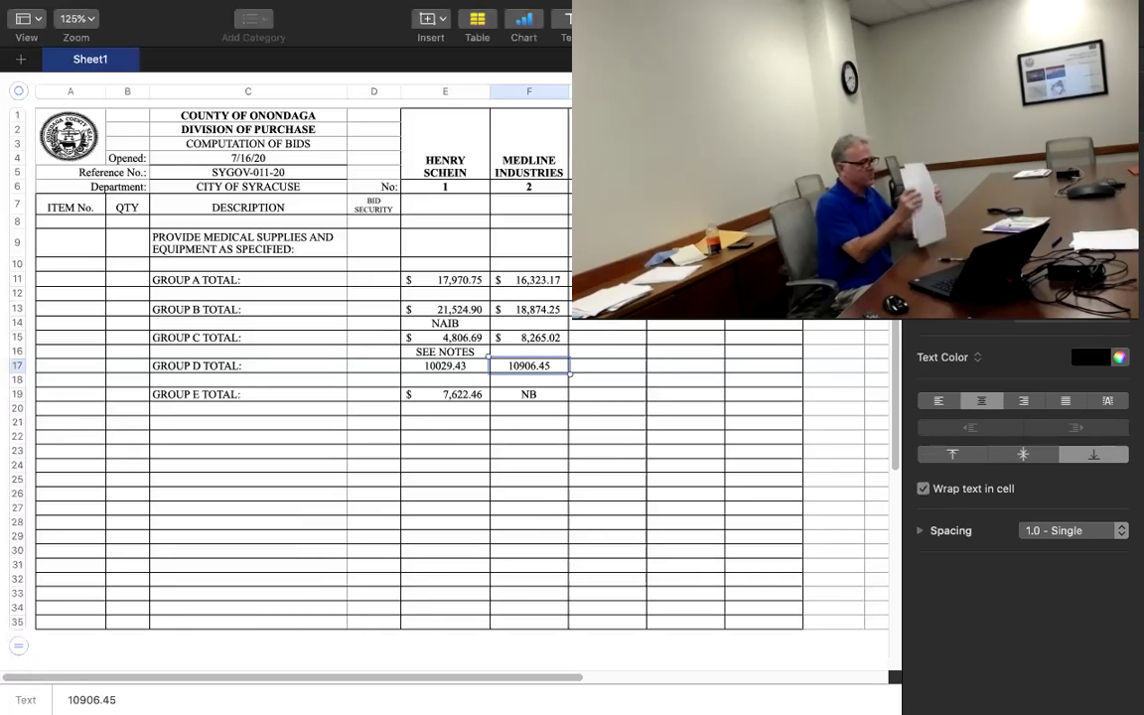
Step: Re-enter Medline's Group D total as $10906.45
{"action": "left_click", "coordinate": [993, 75]}
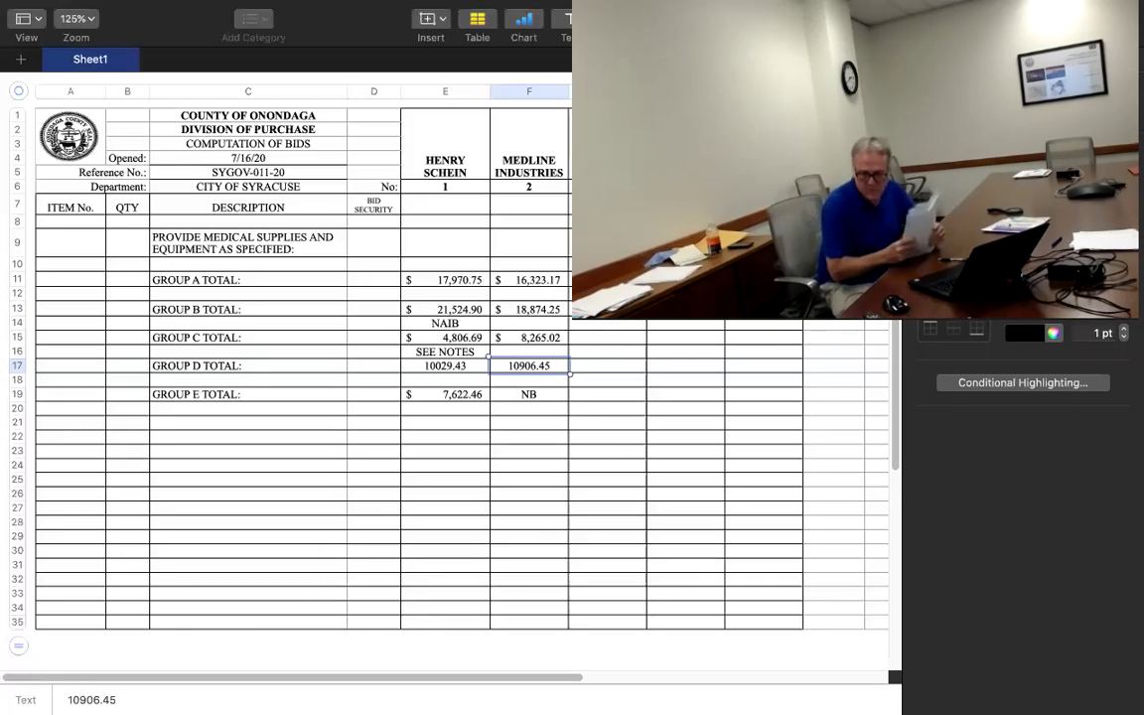
{"action": "type", "text": "$10906.45"}
{"action": "key", "text": "Return"}
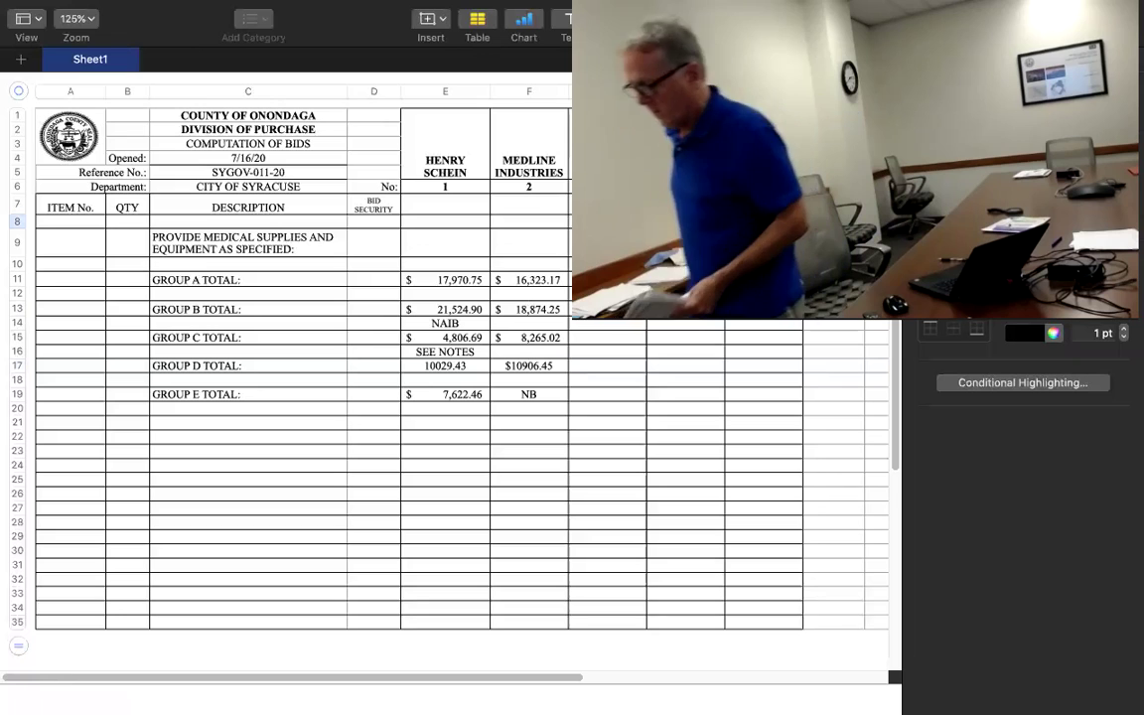
Step: Check the data format of the empty adjacent total cells, then hide the formatting sidebar
{"action": "mouse_move", "coordinate": [608, 280]}
{"action": "left_mouse_down"}
{"action": "mouse_move", "coordinate": [628, 401]}
{"action": "mouse_move", "coordinate": [852, 407]}
{"action": "left_mouse_up"}
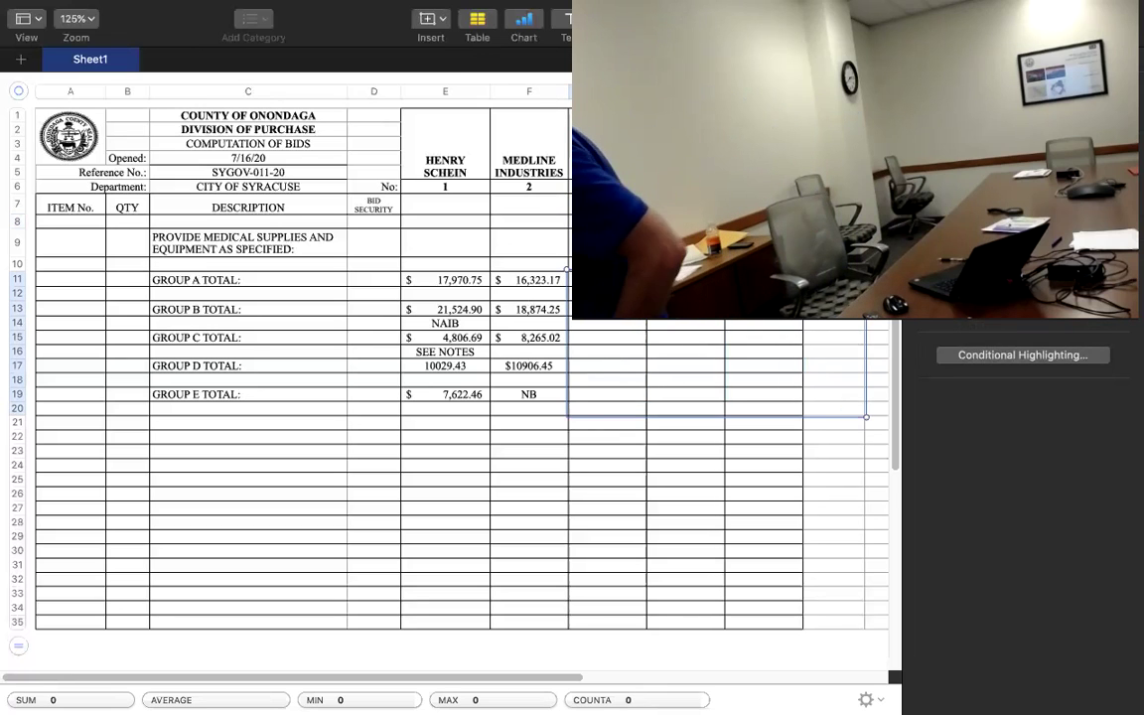
{"action": "left_click", "coordinate": [1023, 297]}
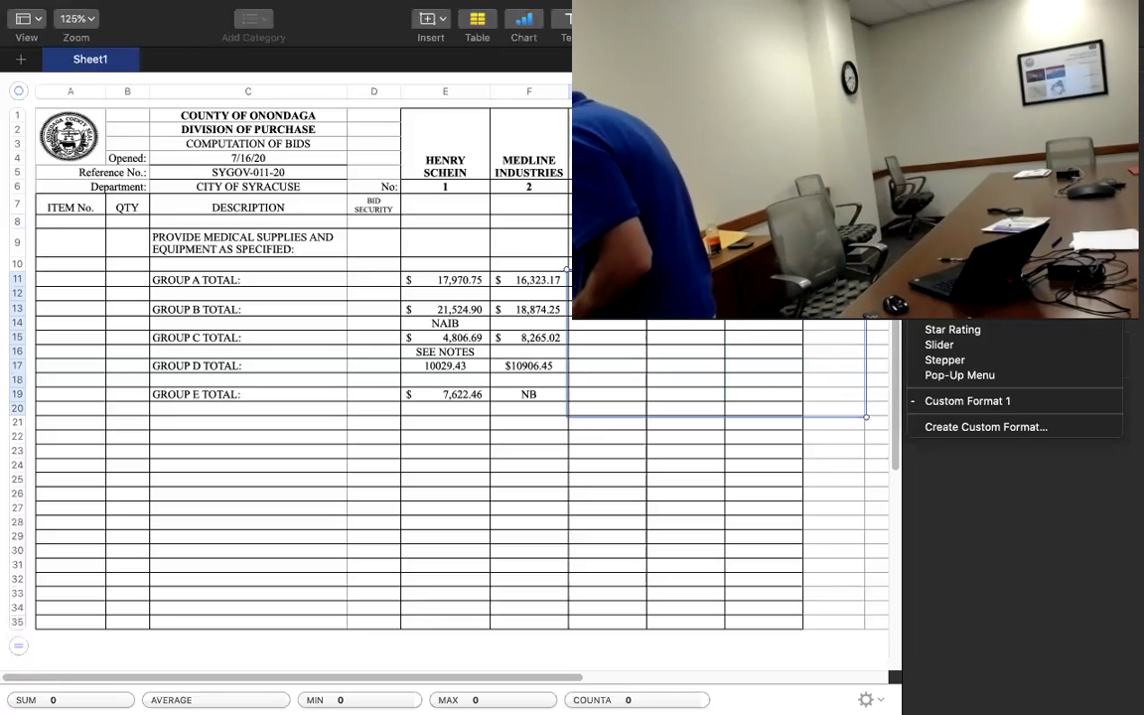
{"action": "key", "text": "Escape"}
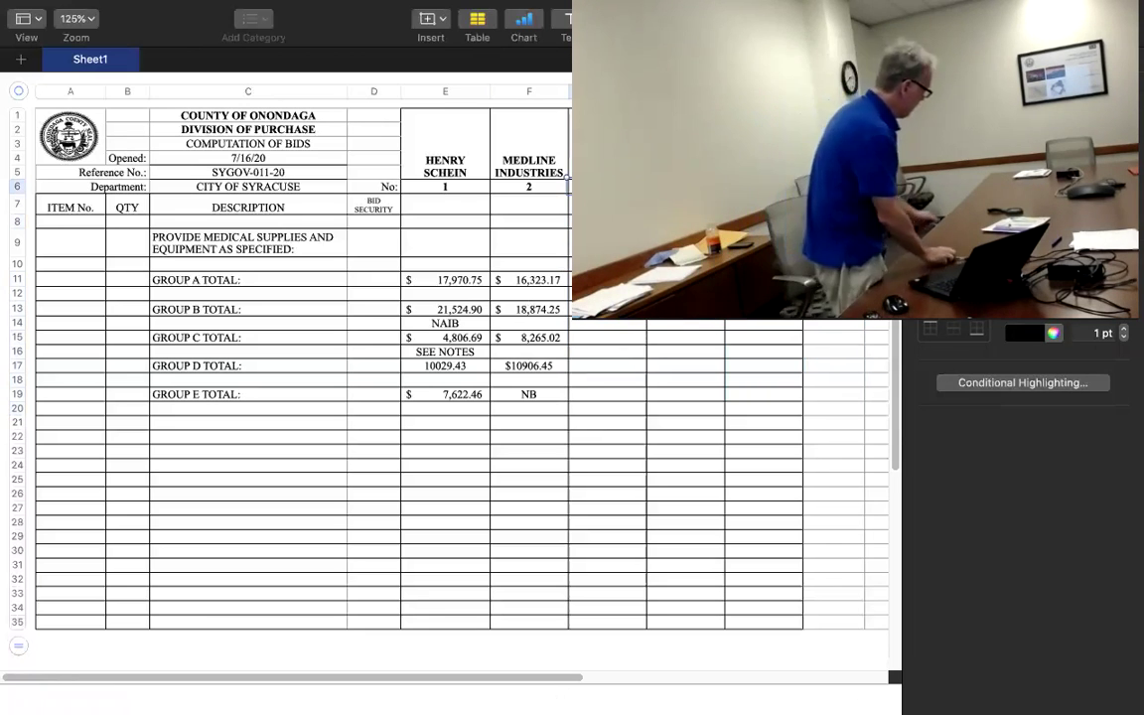
{"action": "key", "text": "alt+super+i"}
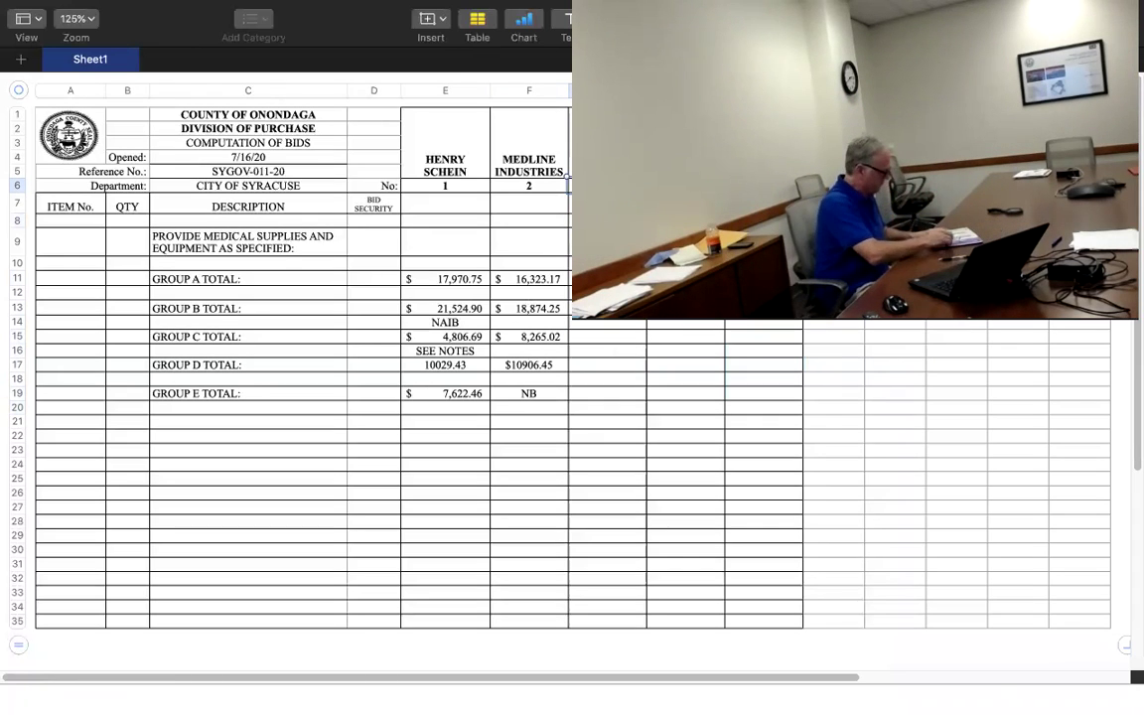
{"action": "scroll", "coordinate": [556, 348], "scroll_direction": "down", "scroll_amount": 2}
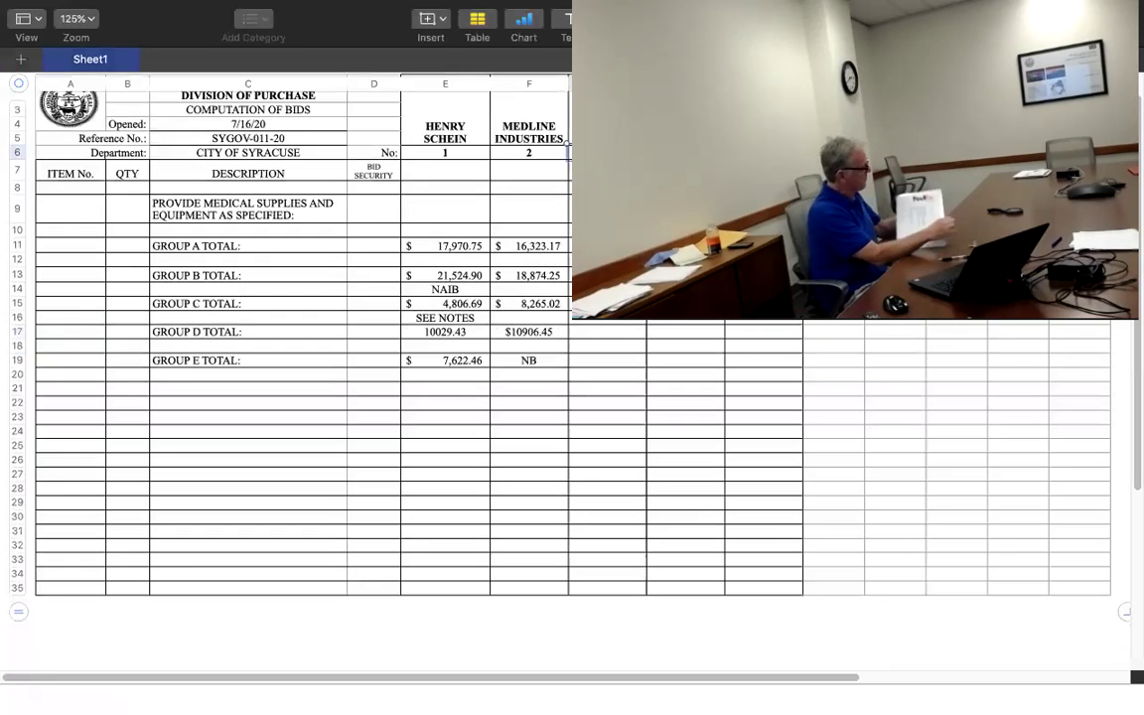
{"action": "scroll", "coordinate": [556, 347], "scroll_direction": "up", "scroll_amount": 1}
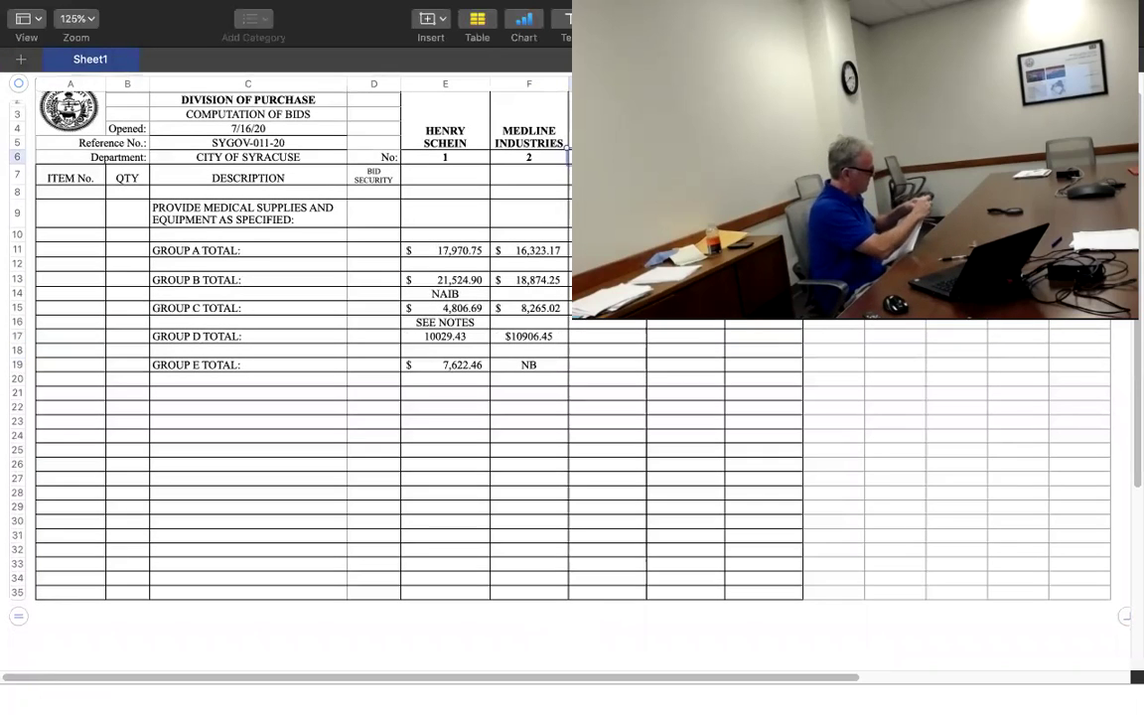
{"action": "scroll", "coordinate": [556, 348], "scroll_direction": "up", "scroll_amount": 1}
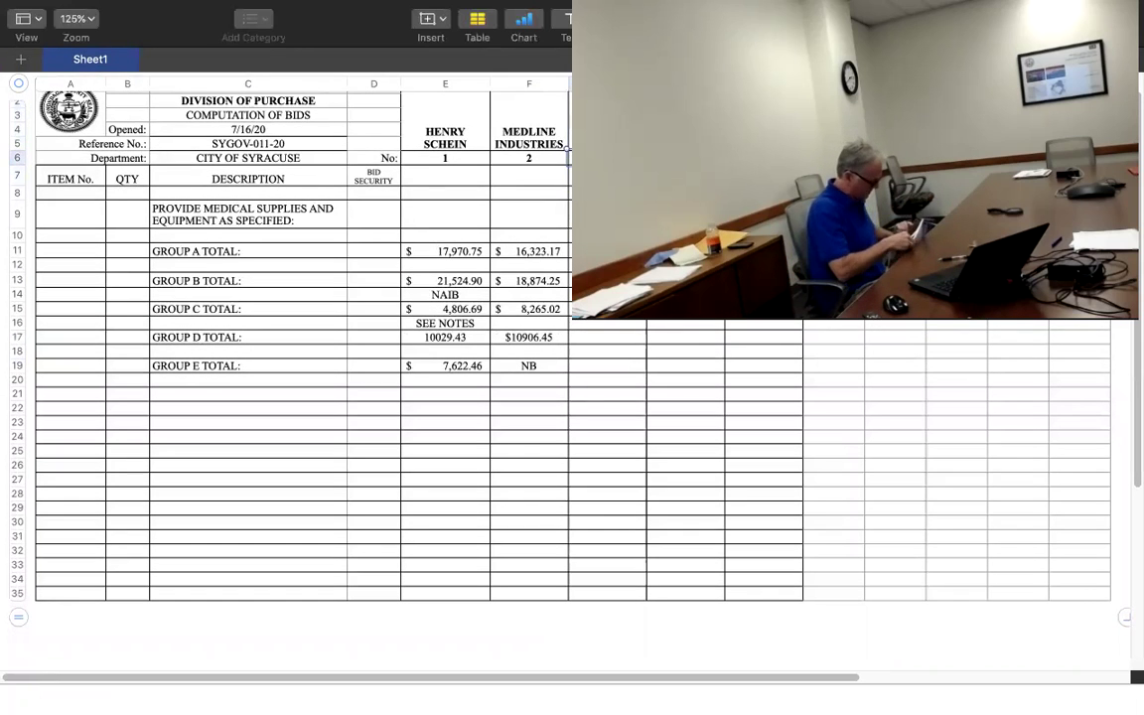
{"action": "scroll", "coordinate": [557, 348], "scroll_direction": "up", "scroll_amount": 2}
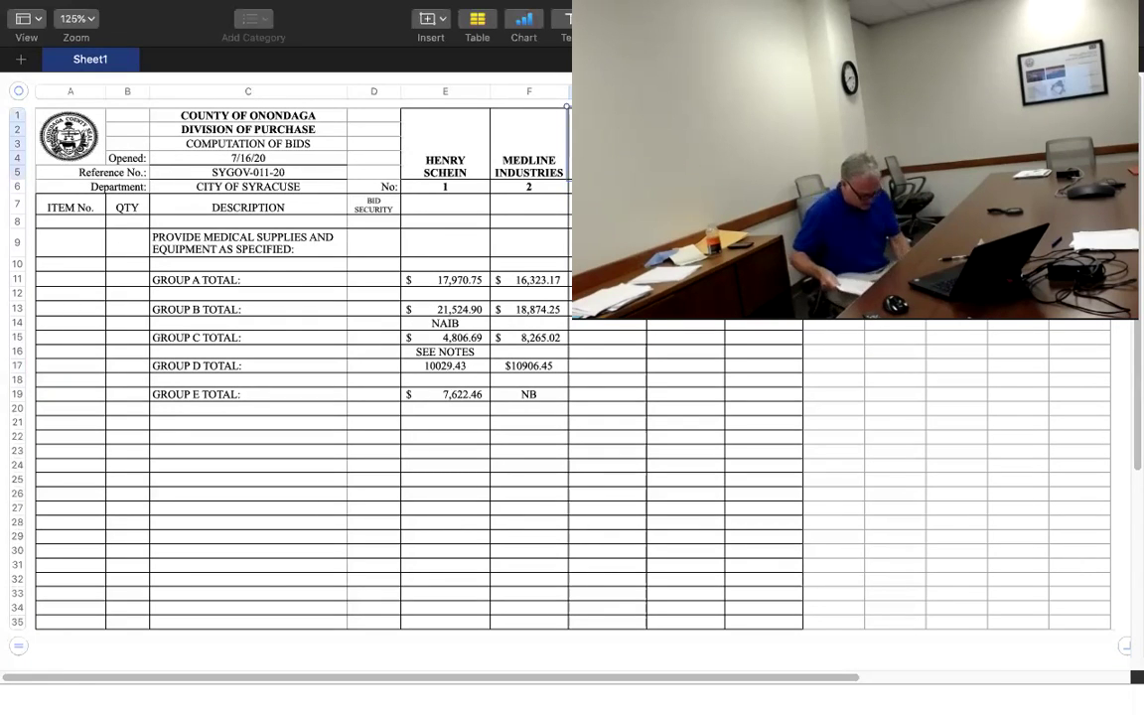
Step: Enter BOUND TREE as the third bidder's heading in cell G4
{"action": "type", "text": "BOUND"}
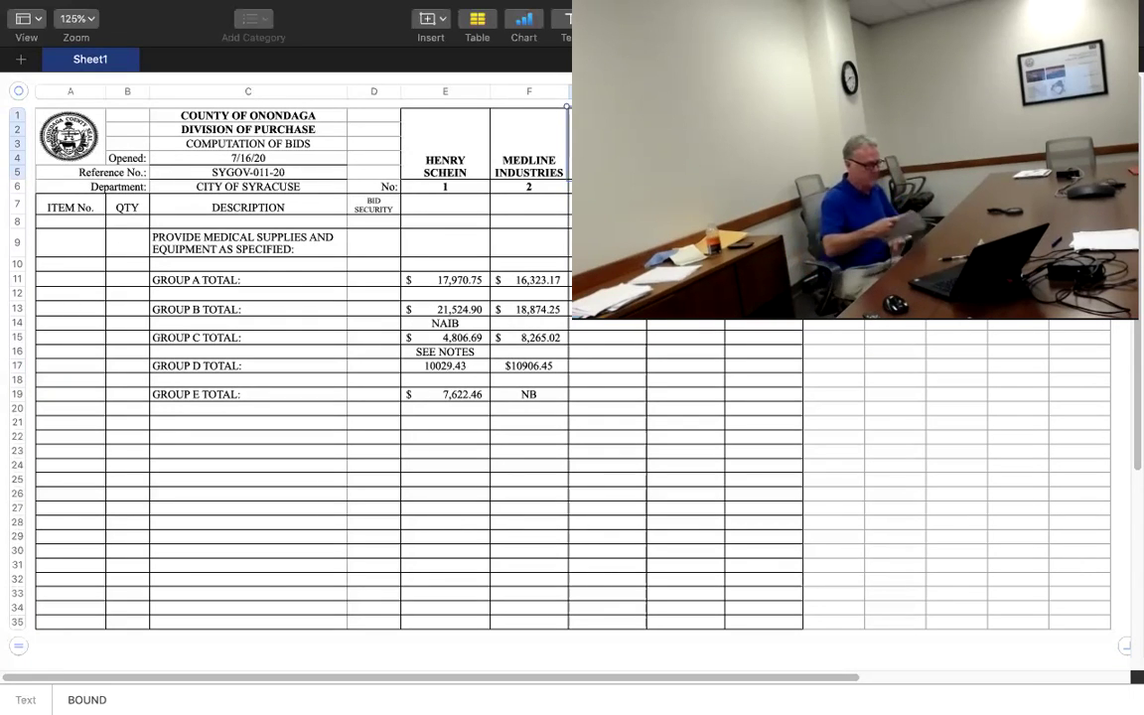
{"action": "type", "text": " TREE"}
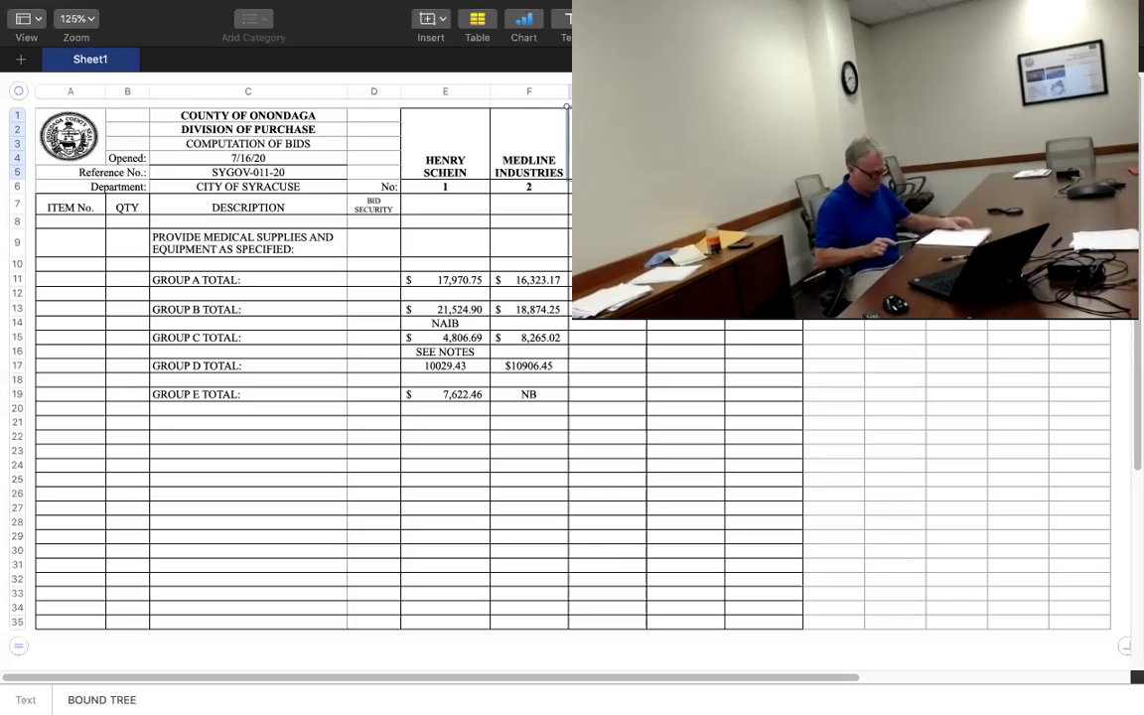
{"action": "key", "text": "Return"}
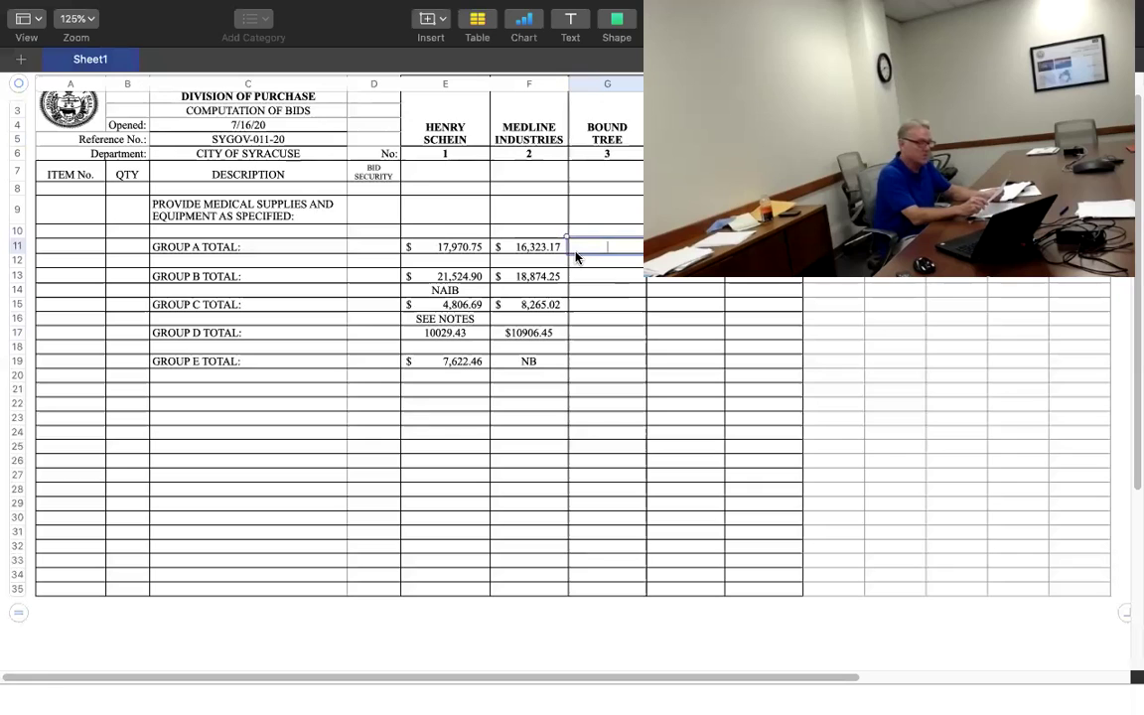
Step: Enter Bound Tree's Group A total 18549.52, correcting typos, and Group B total 34755
{"action": "type", "text": "158"}
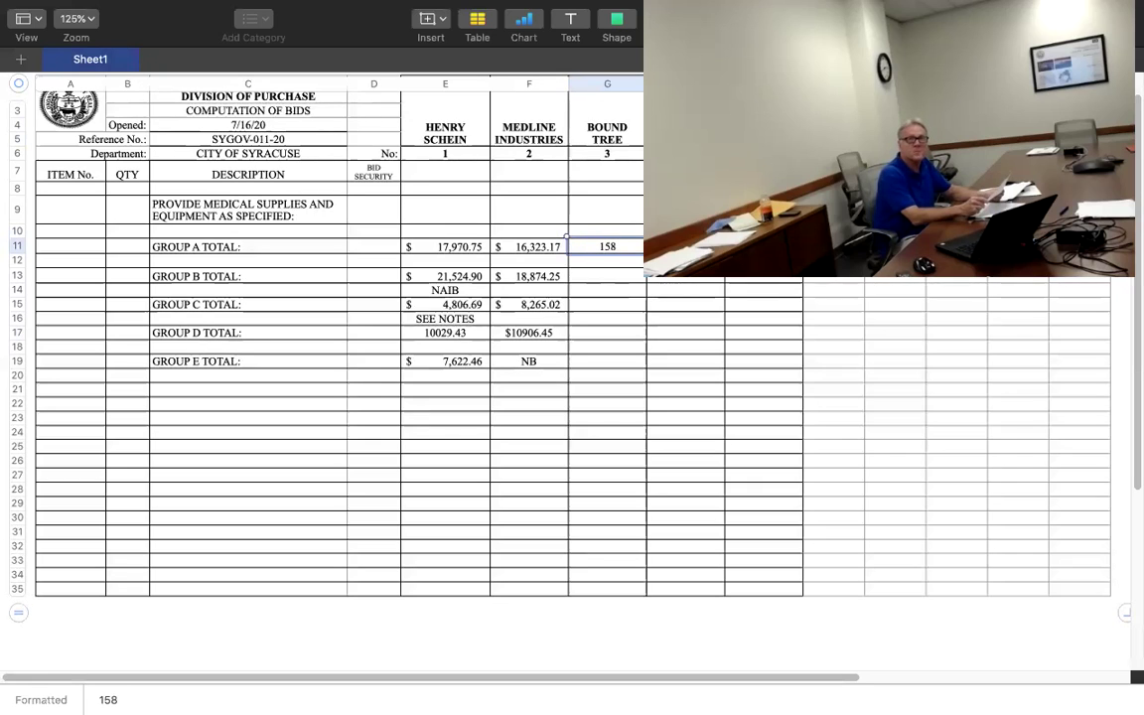
{"action": "key", "text": "BackSpace"}
{"action": "key", "text": "BackSpace"}
{"action": "type", "text": "8542"}
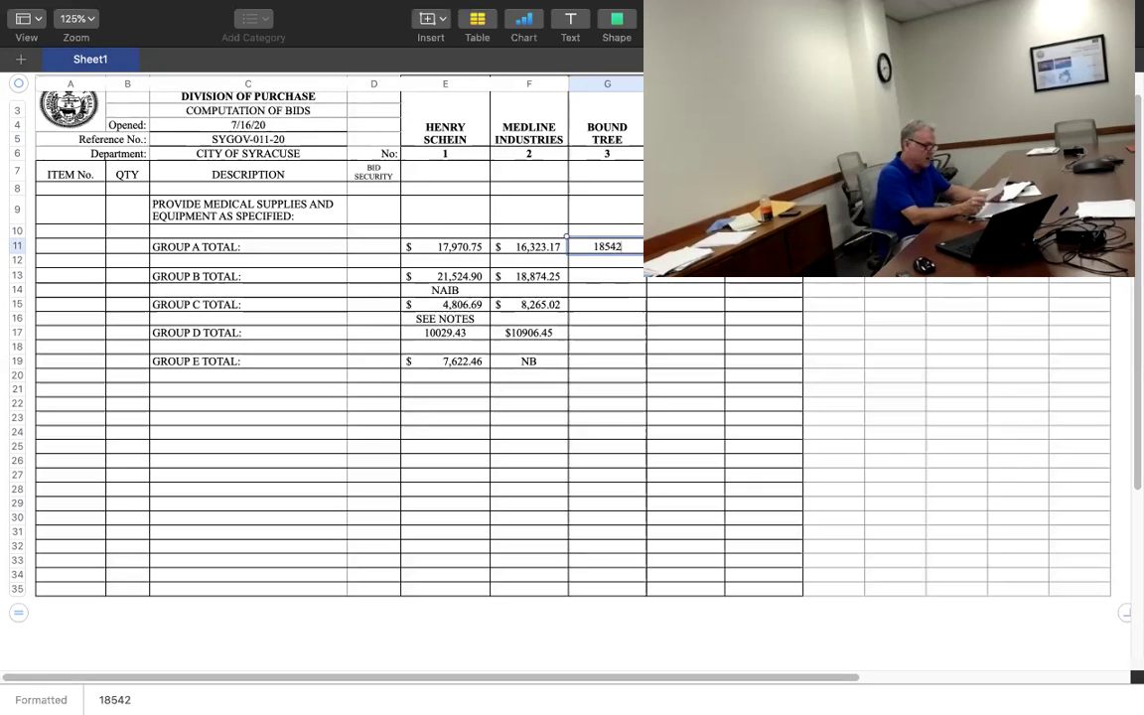
{"action": "type", "text": ".52"}
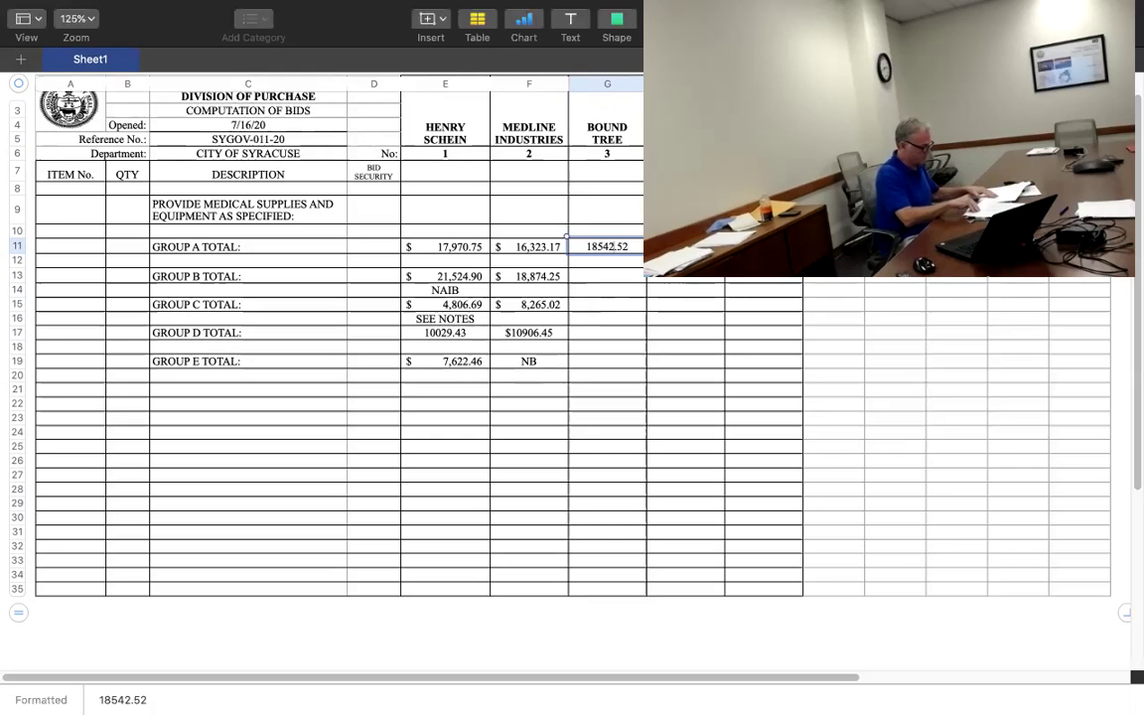
{"action": "key", "text": "BackSpace"}
{"action": "type", "text": "9"}
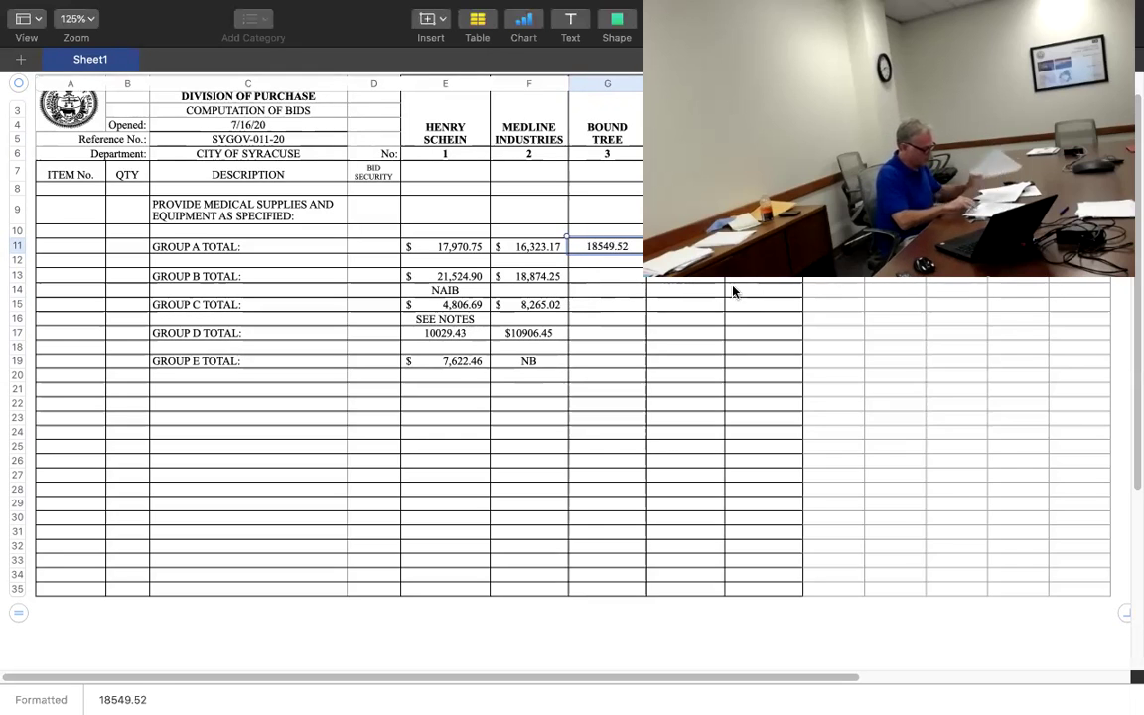
{"action": "left_click", "coordinate": [597, 277]}
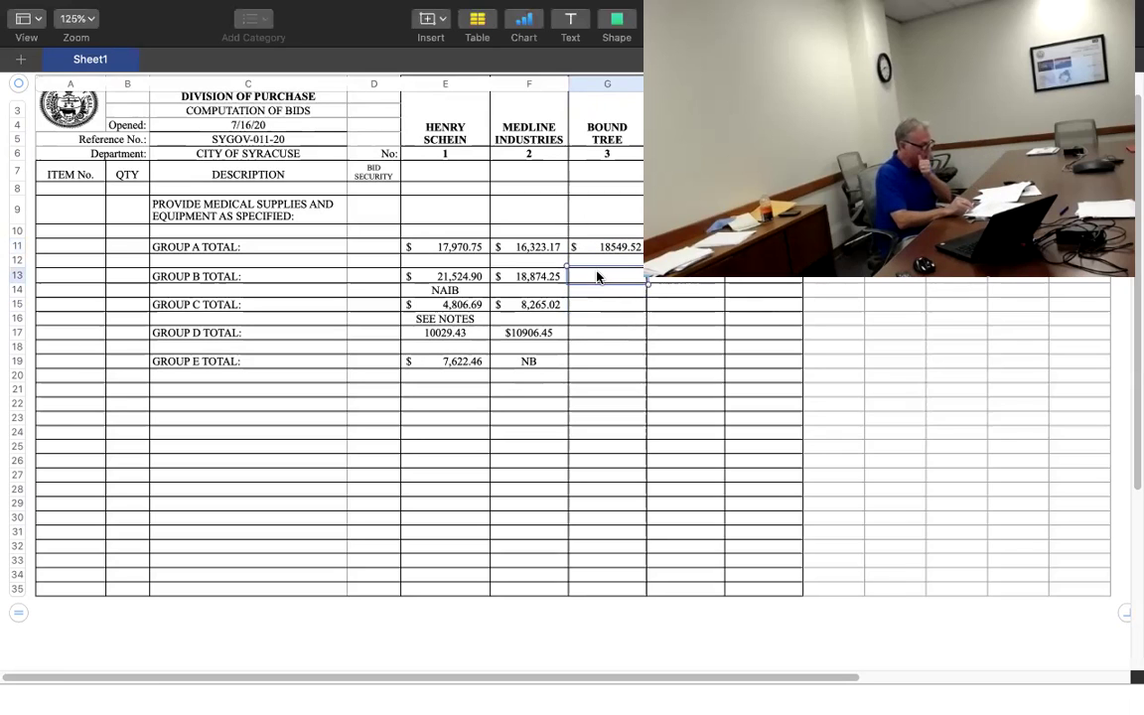
{"action": "type", "text": "34"}
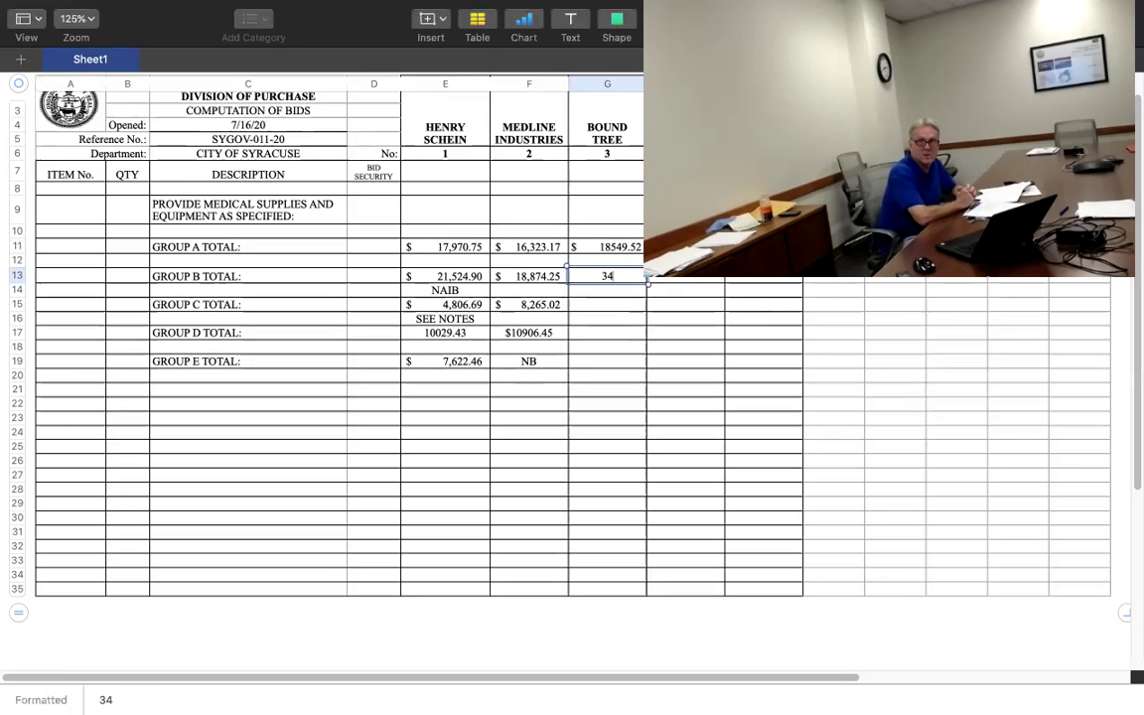
{"action": "type", "text": "75"}
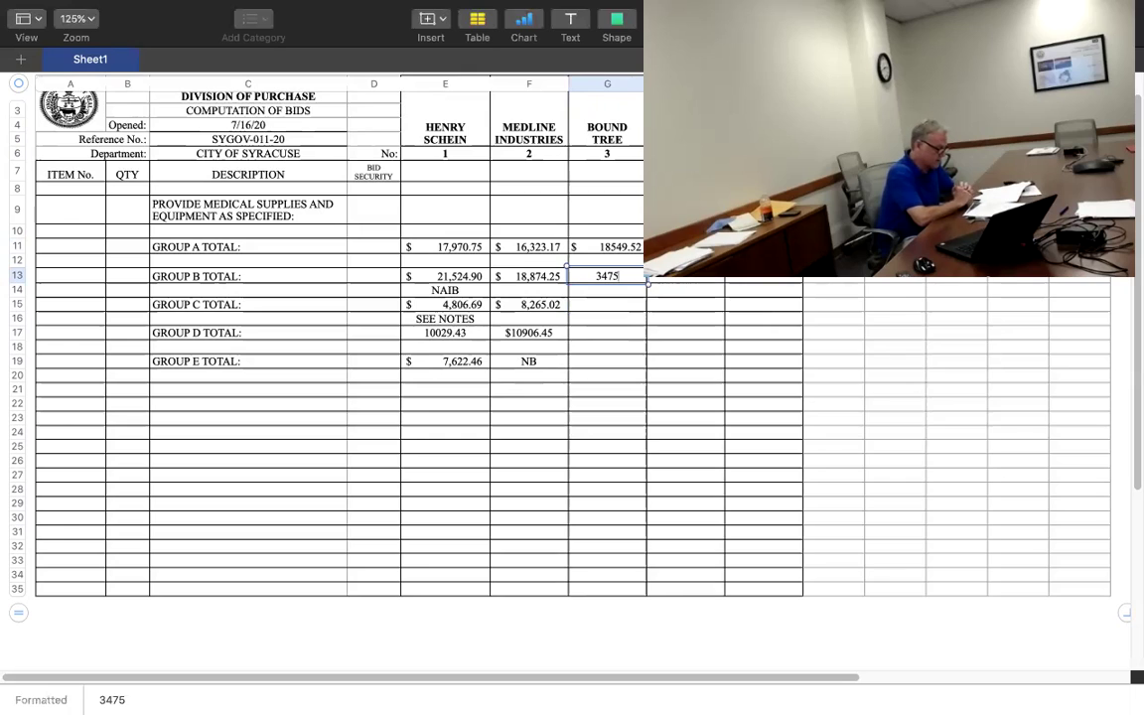
{"action": "type", "text": "5"}
{"action": "key", "text": "Return"}
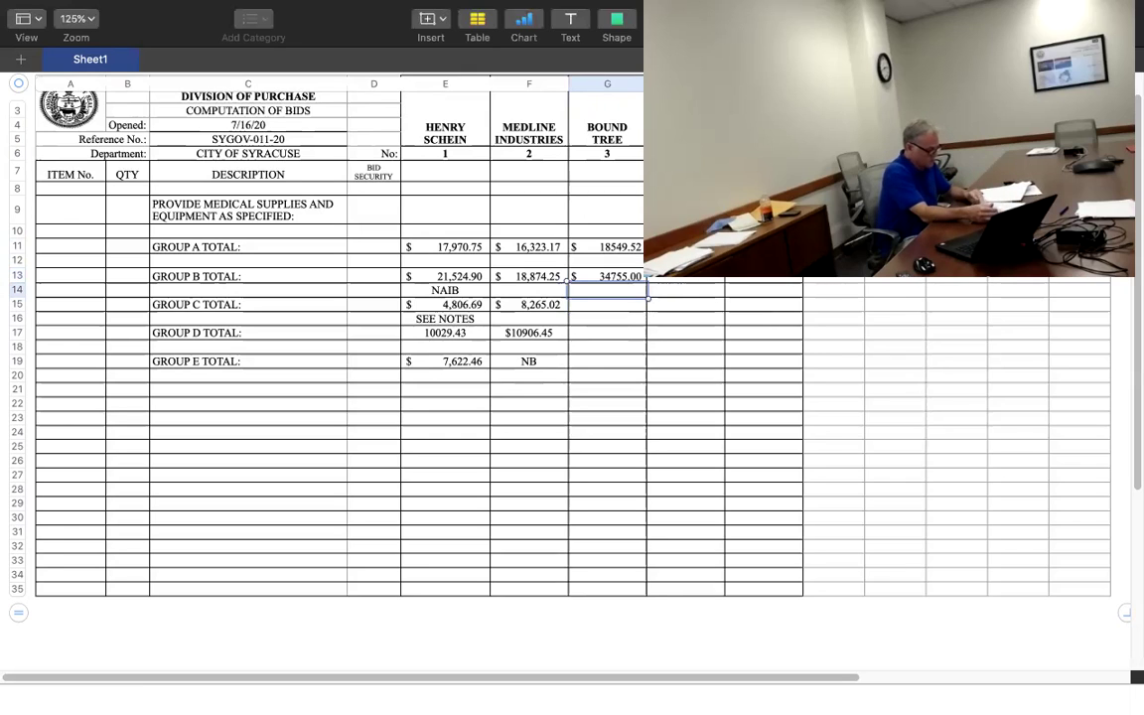
{"action": "key", "text": "Return"}
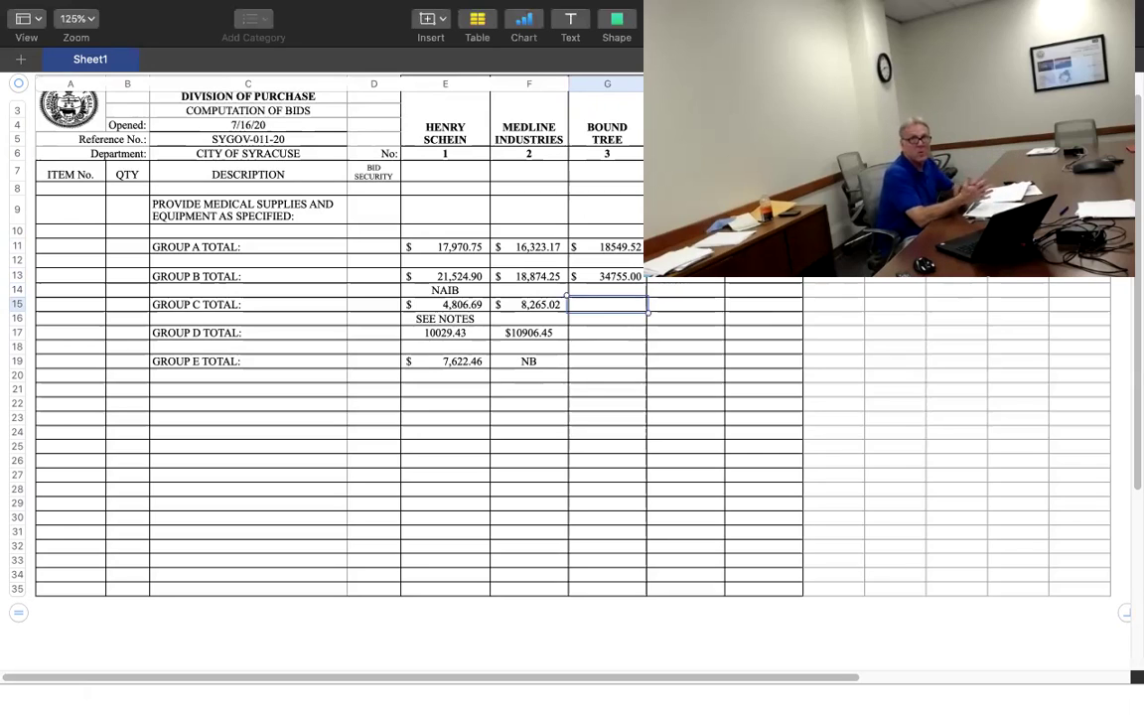
Step: Enter Bound Tree's Group C–E totals: 4961.48, 10111.81 and 5416.48
{"action": "type", "text": "49"}
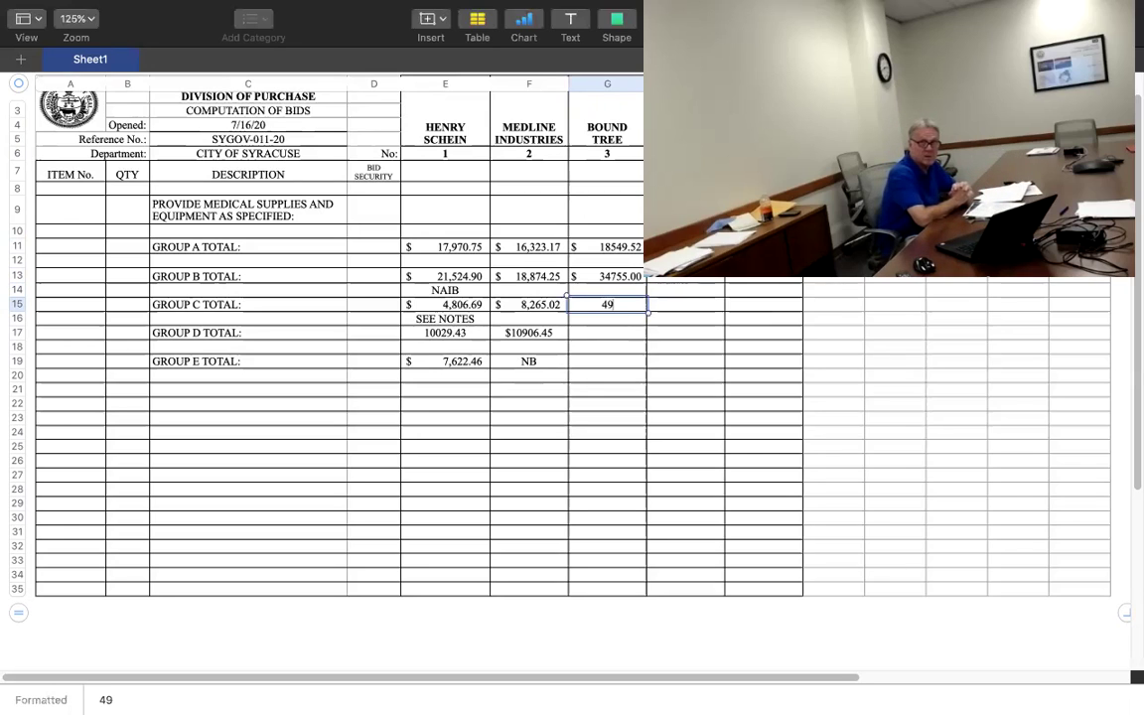
{"action": "type", "text": "61.48"}
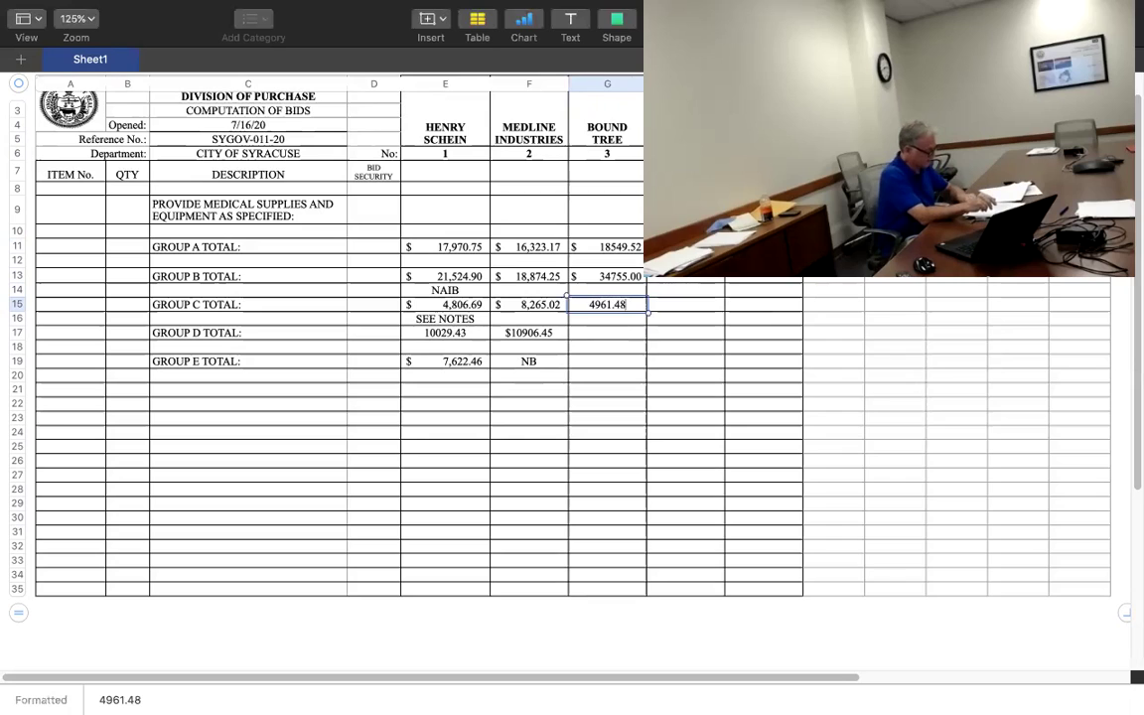
{"action": "key", "text": "Return"}
{"action": "key", "text": "Return"}
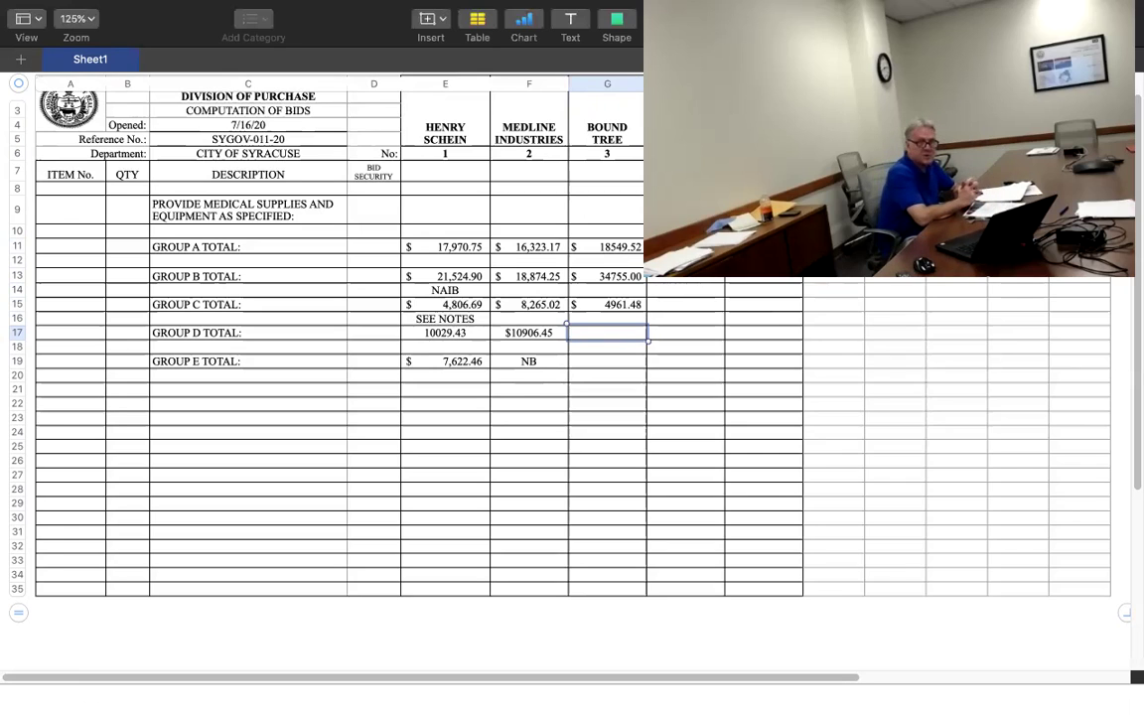
{"action": "type", "text": "1011"}
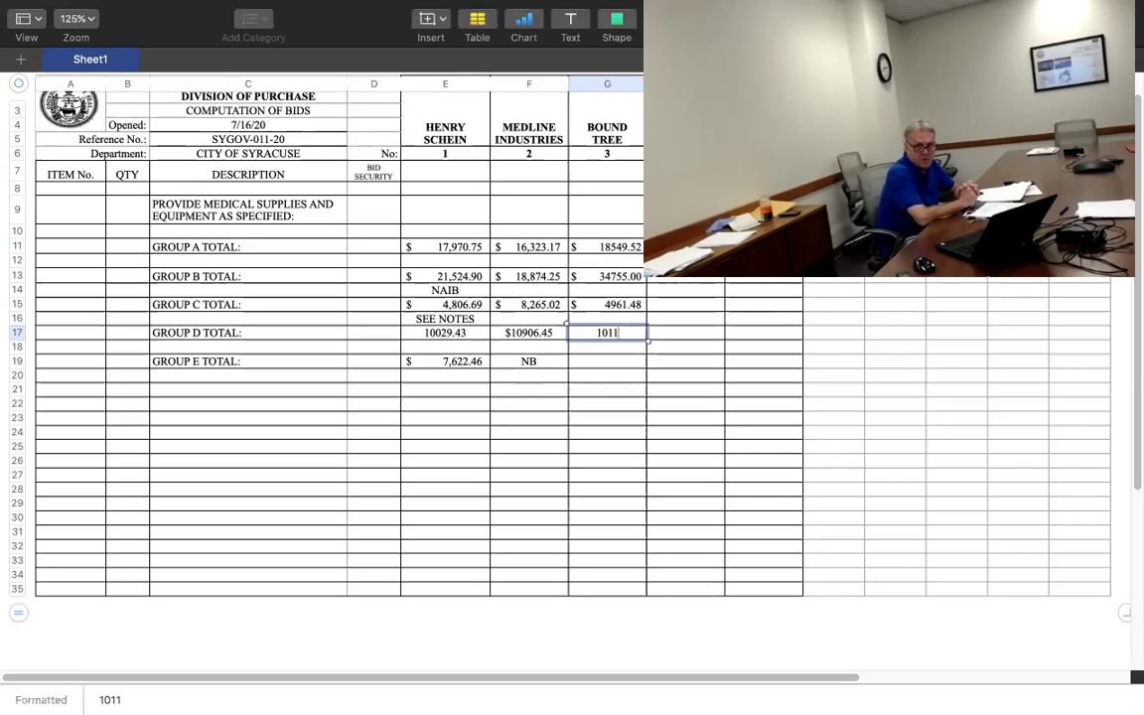
{"action": "type", "text": "1.81"}
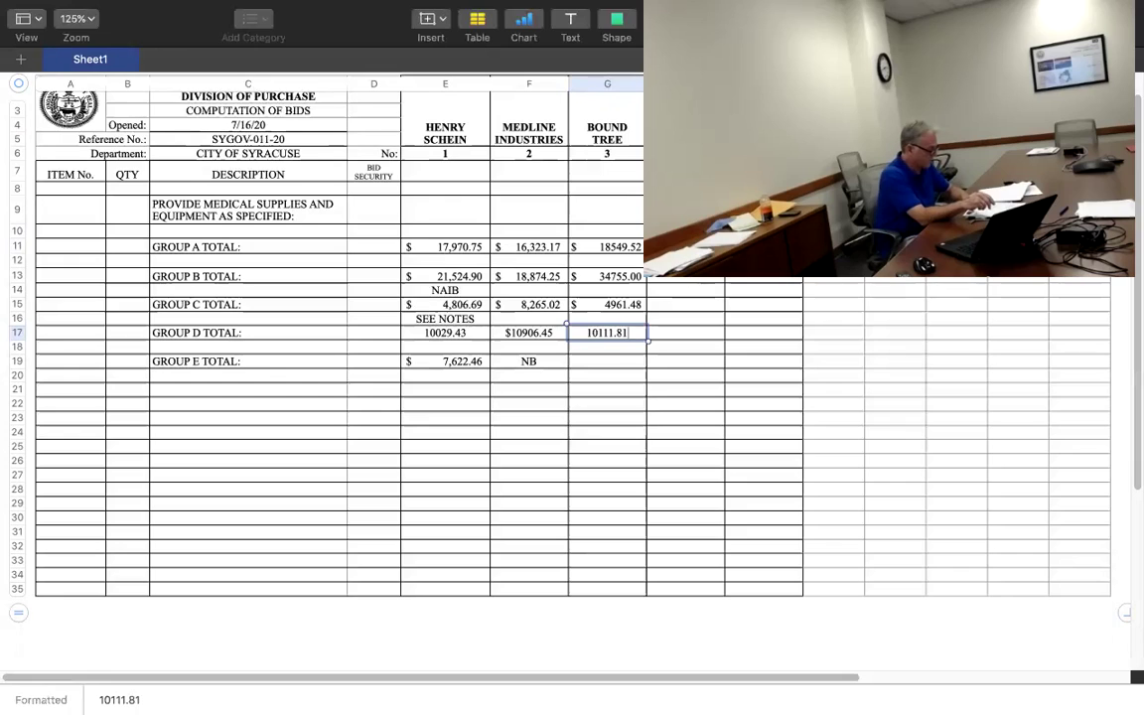
{"action": "key", "text": "Return"}
{"action": "key", "text": "Down"}
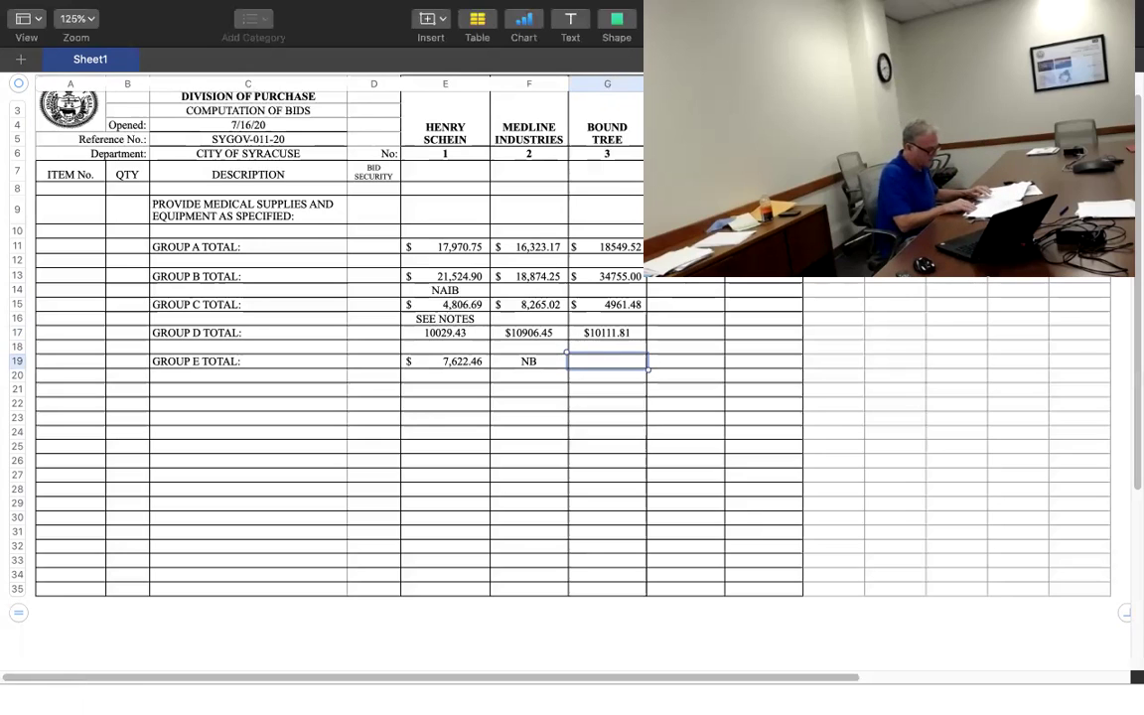
{"action": "type", "text": "5"}
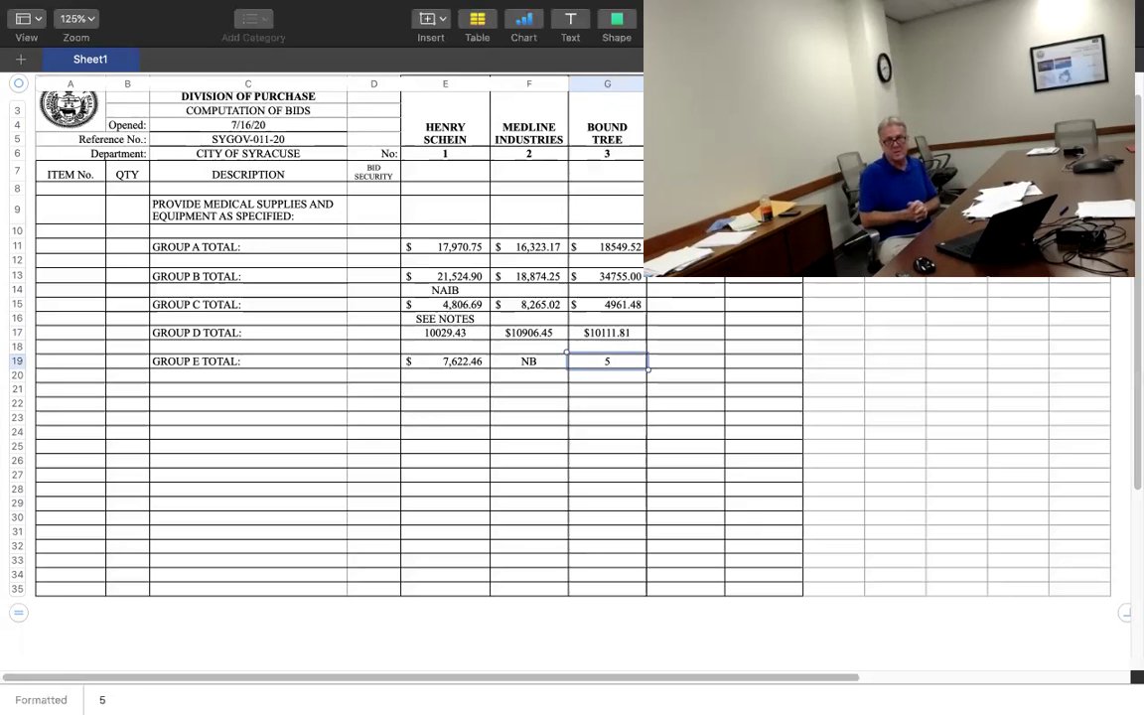
{"action": "type", "text": "416.4"}
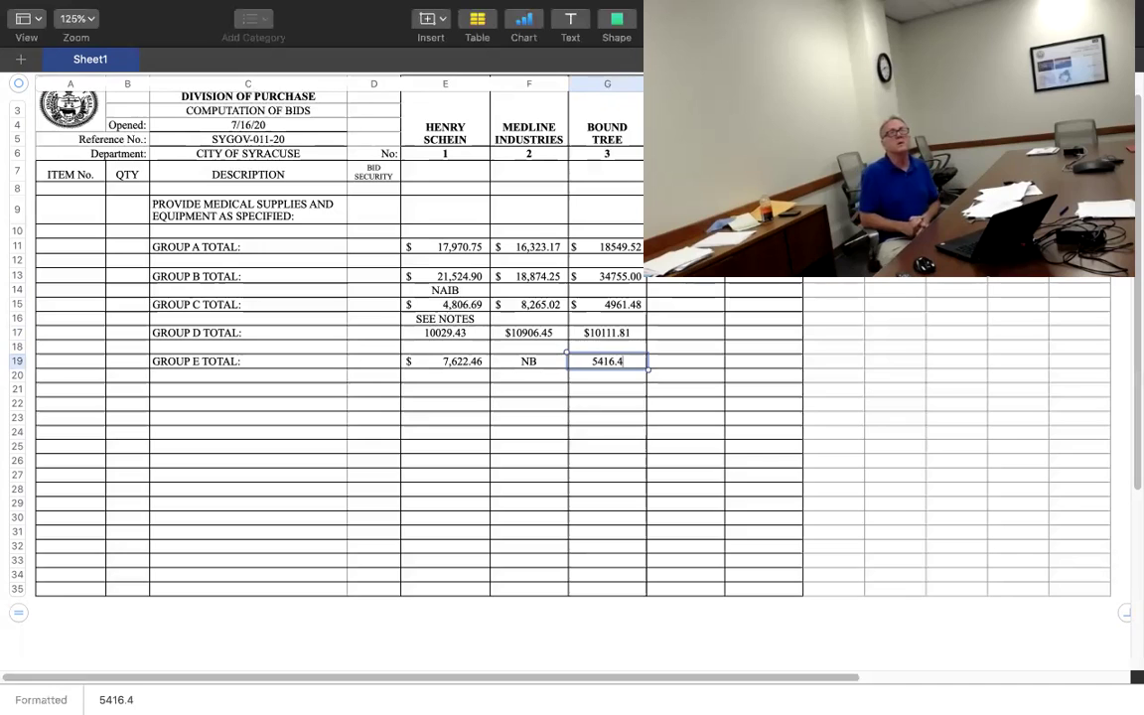
{"action": "type", "text": "8"}
{"action": "key", "text": "Return"}
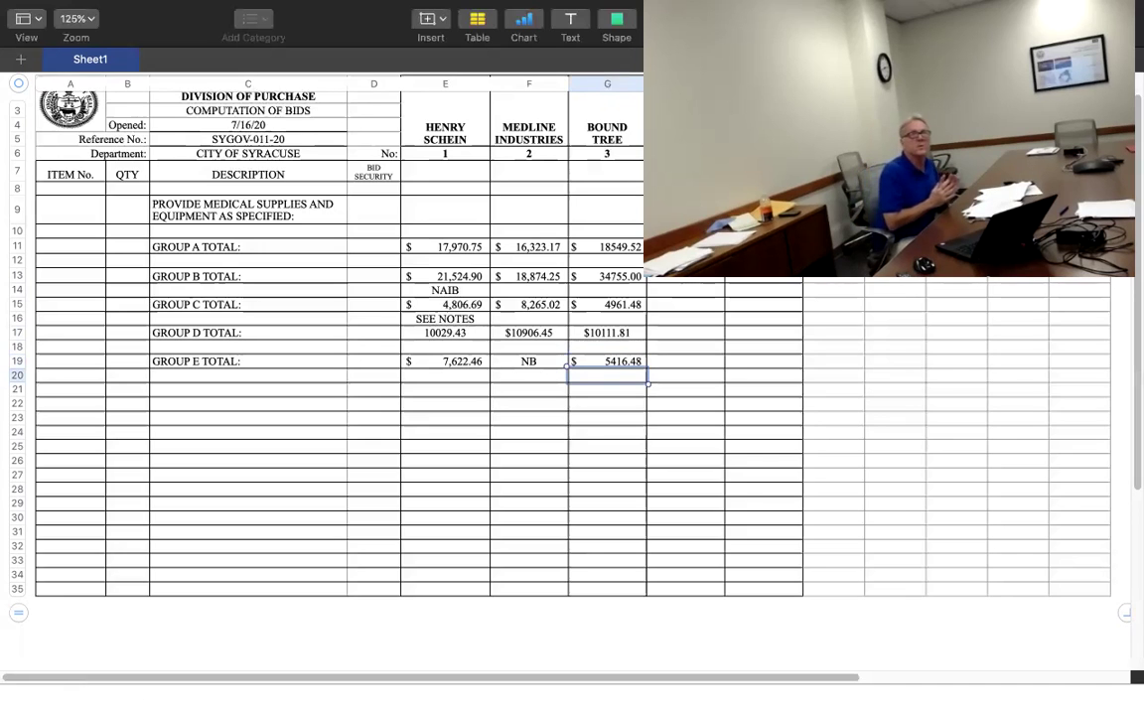